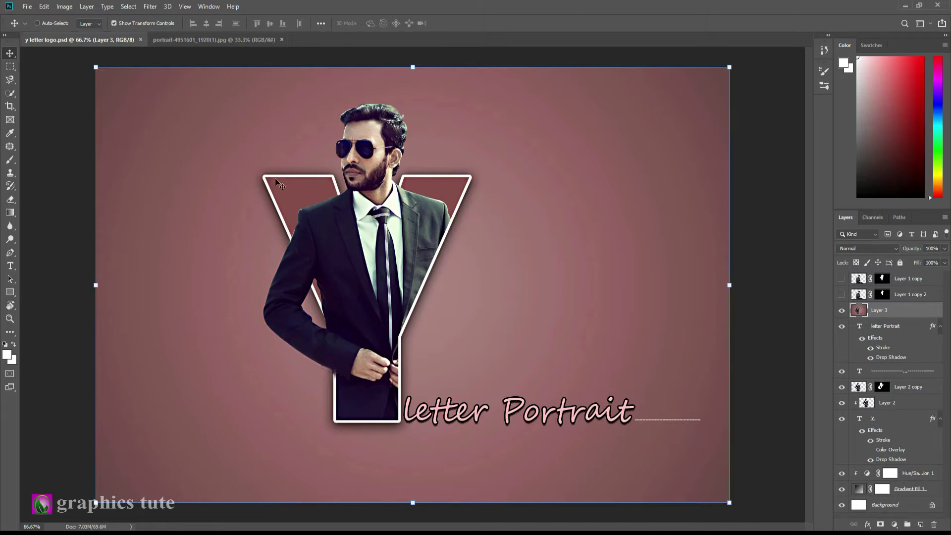
- Look over the finished y letter logo.psd design, then make the suited-man portrait photo active
click(232, 40)
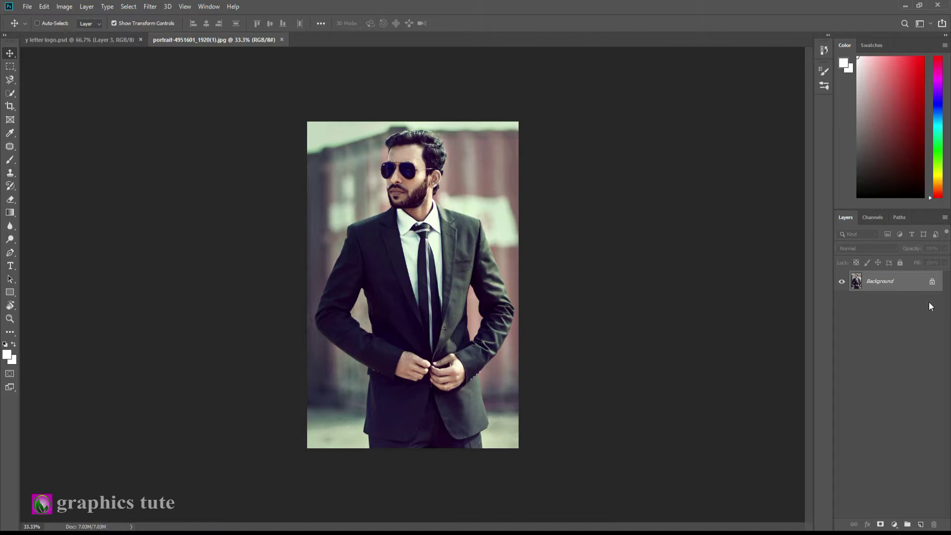
click(76, 42)
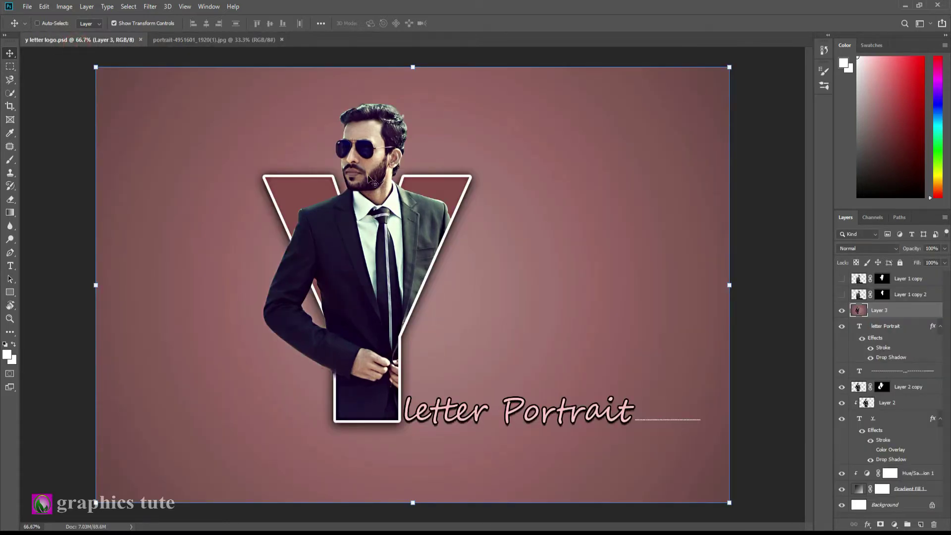
click(182, 40)
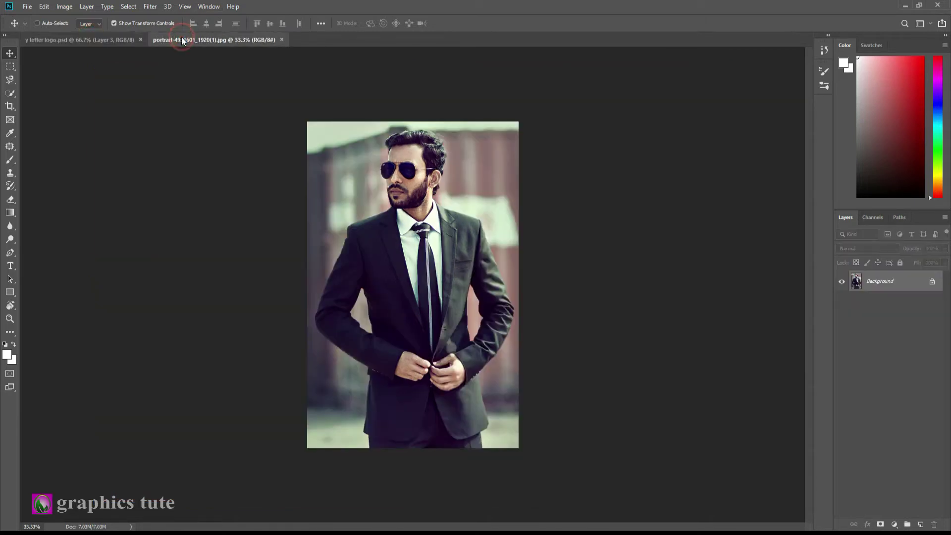
- Create a new 1920 × 1080 Untitled-1 document and unlock its Background into Layer 0
click(27, 7)
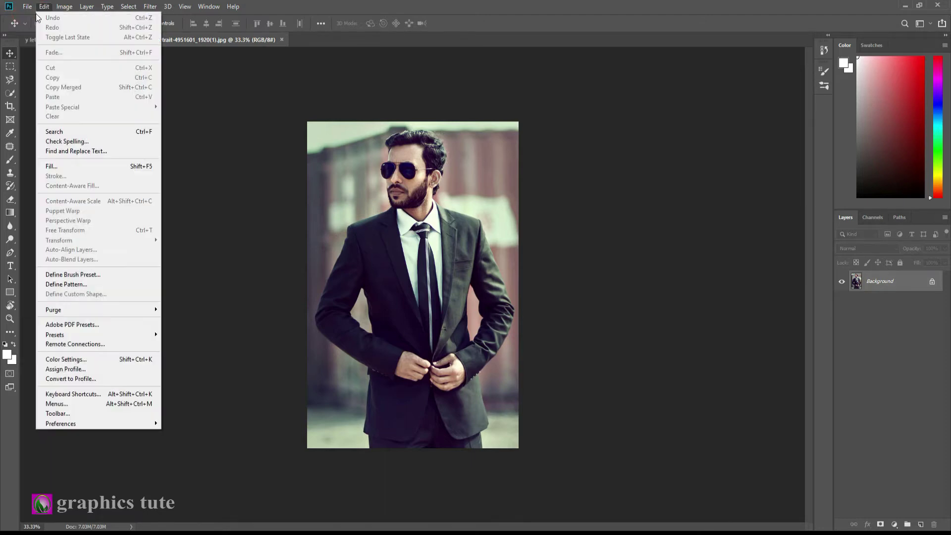
click(37, 19)
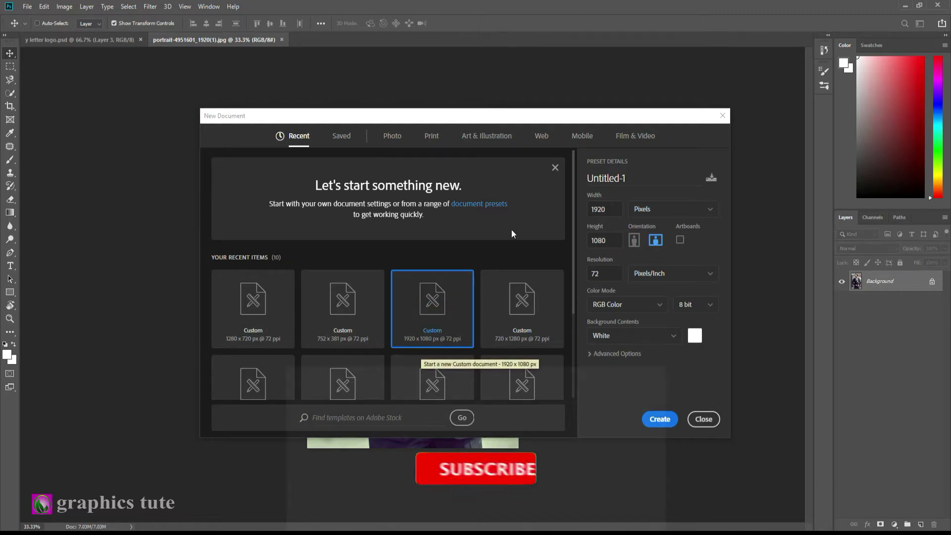
click(660, 420)
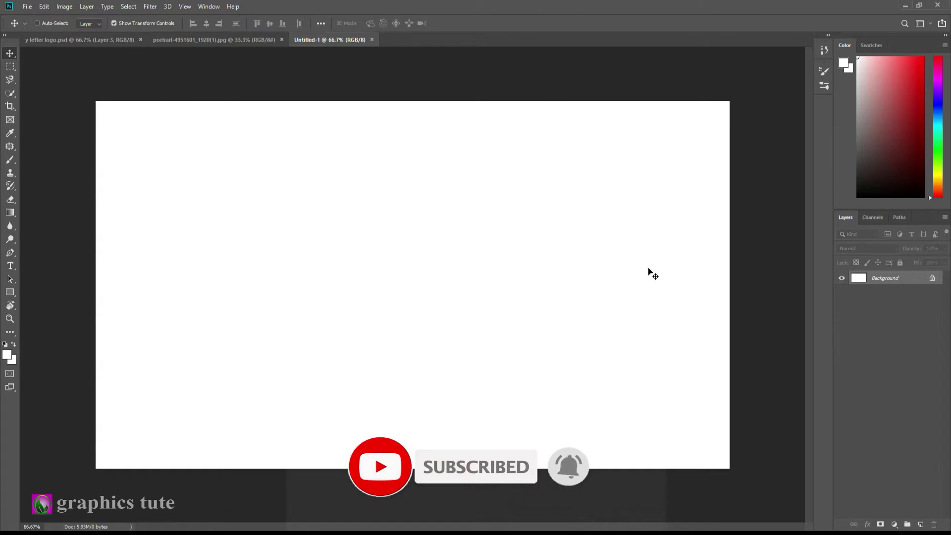
click(933, 279)
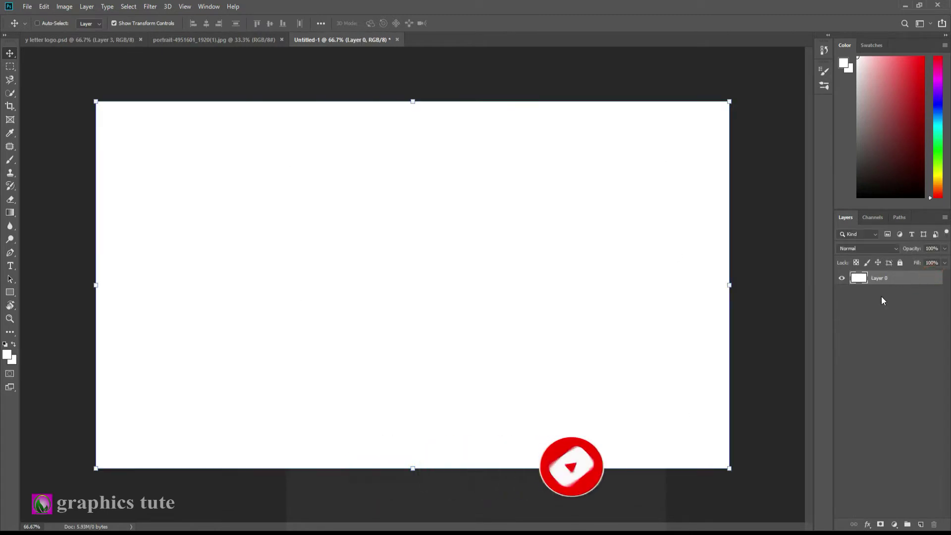
- Sample the maroon from the finished Y design as the foreground colour
click(126, 42)
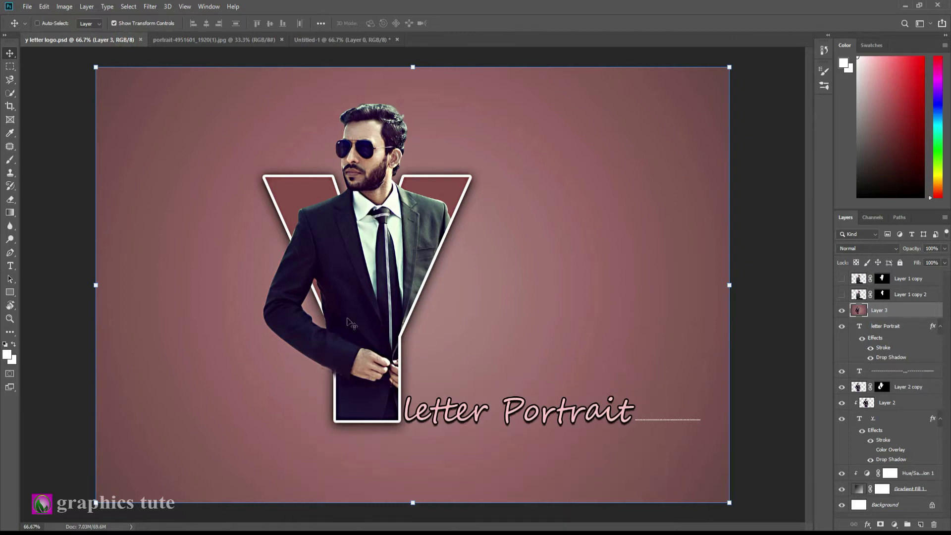
click(8, 354)
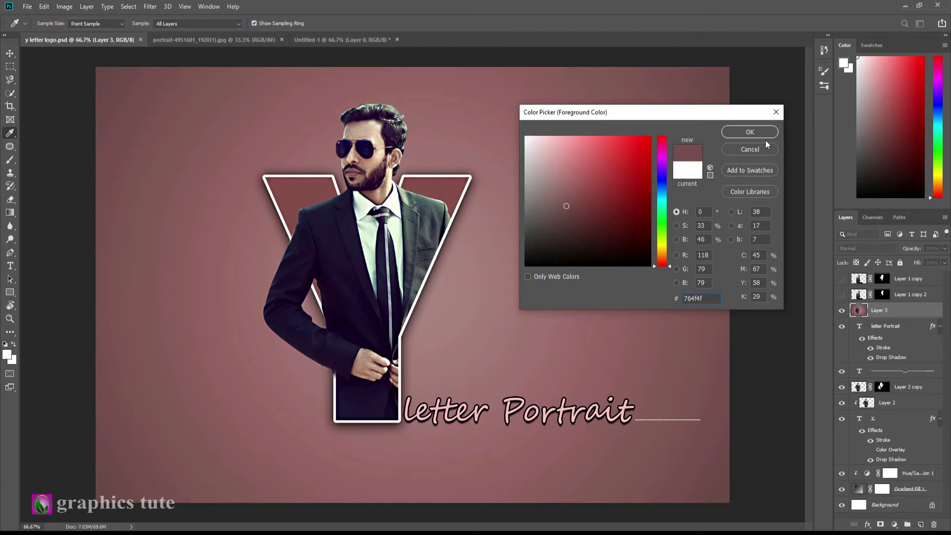
key(v)
click(750, 132)
- Add a Solid Color fill layer in Untitled-1 set to dark maroon #553939
click(317, 40)
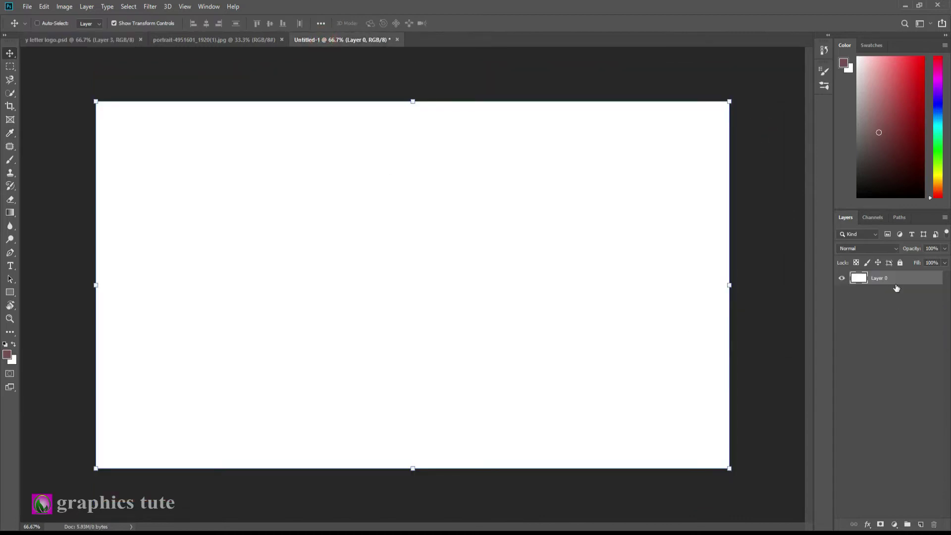
click(894, 526)
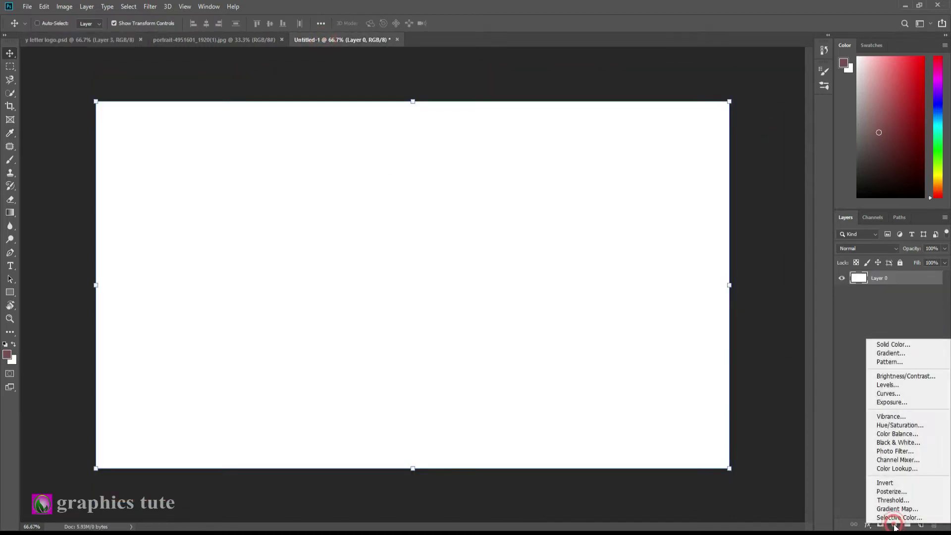
click(895, 345)
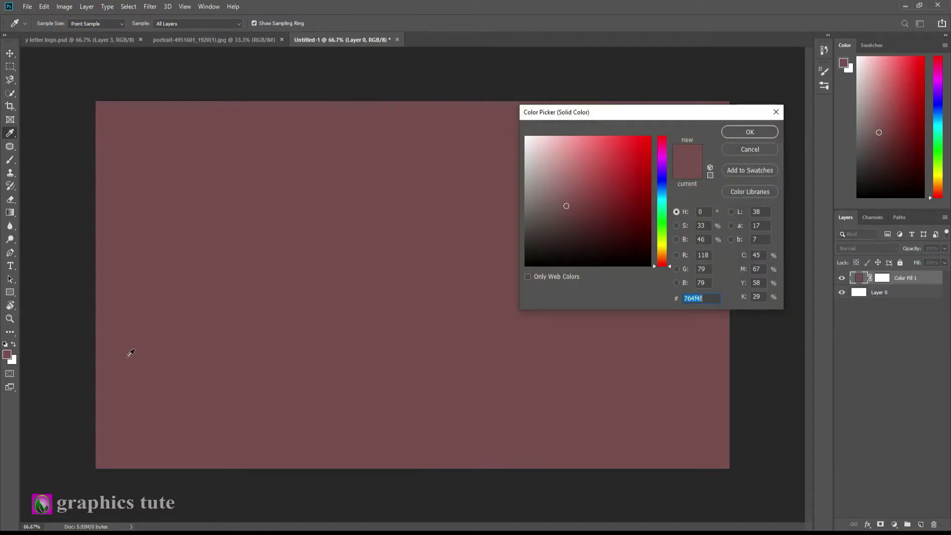
click(567, 222)
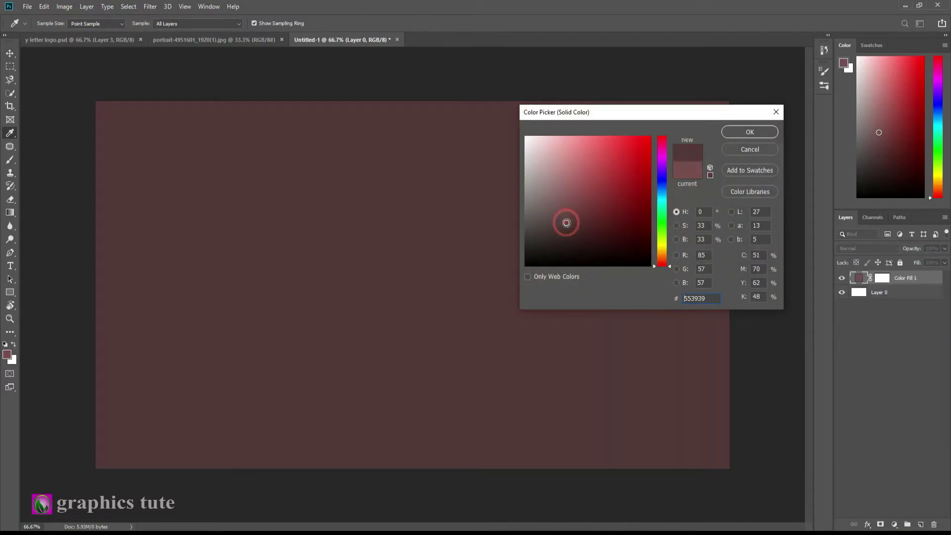
click(750, 132)
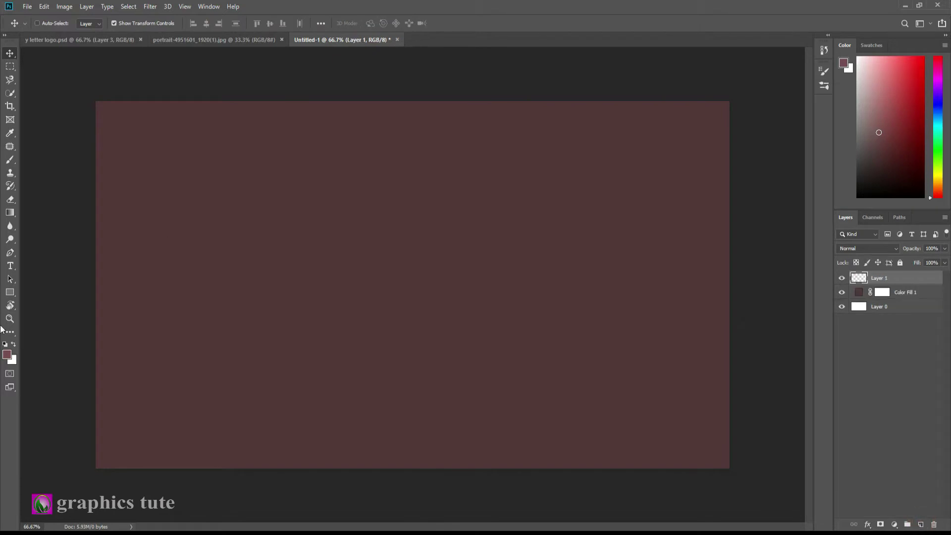
- Paint a soft 1200 px light-pink glow at the canvas centre and dim its layer to 76%
click(9, 358)
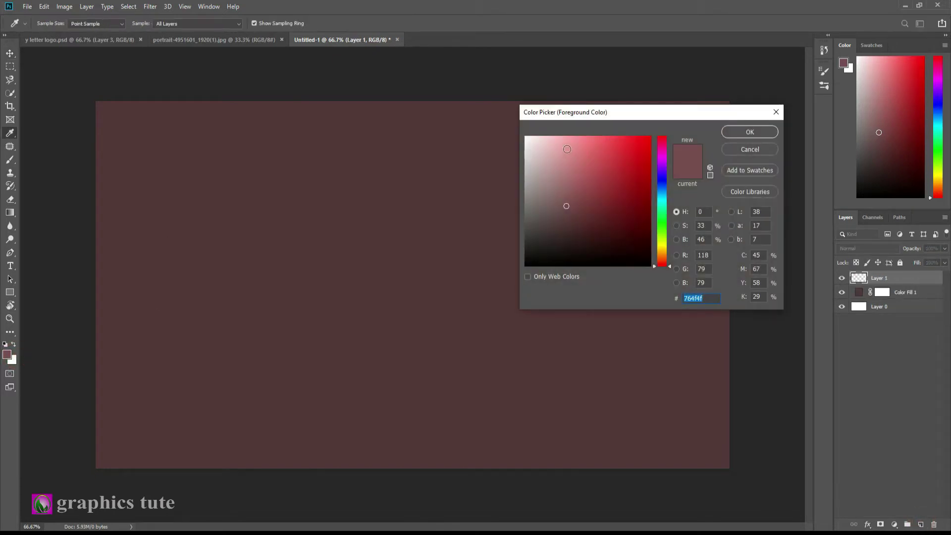
click(725, 133)
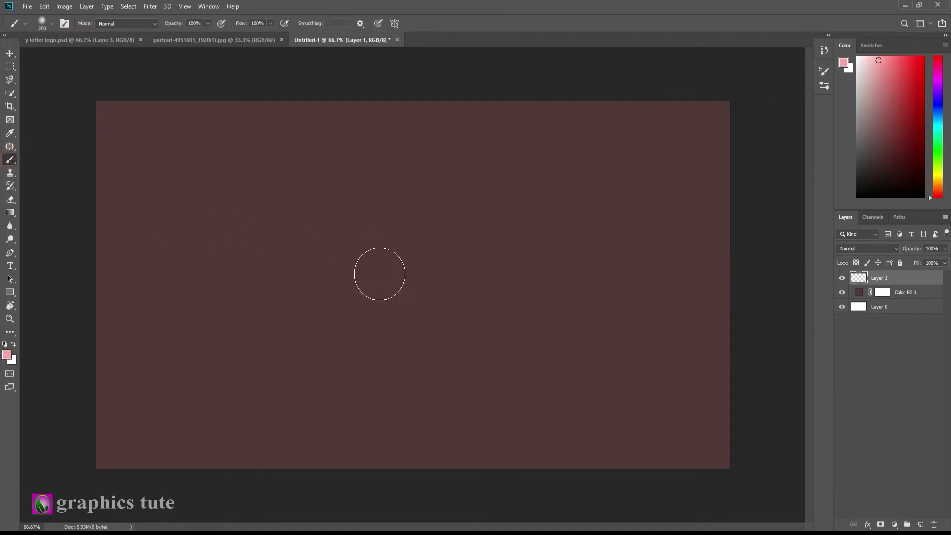
key(bracketright)
key(bracketright)
key(bracketright)
key(bracketright)
click(401, 287)
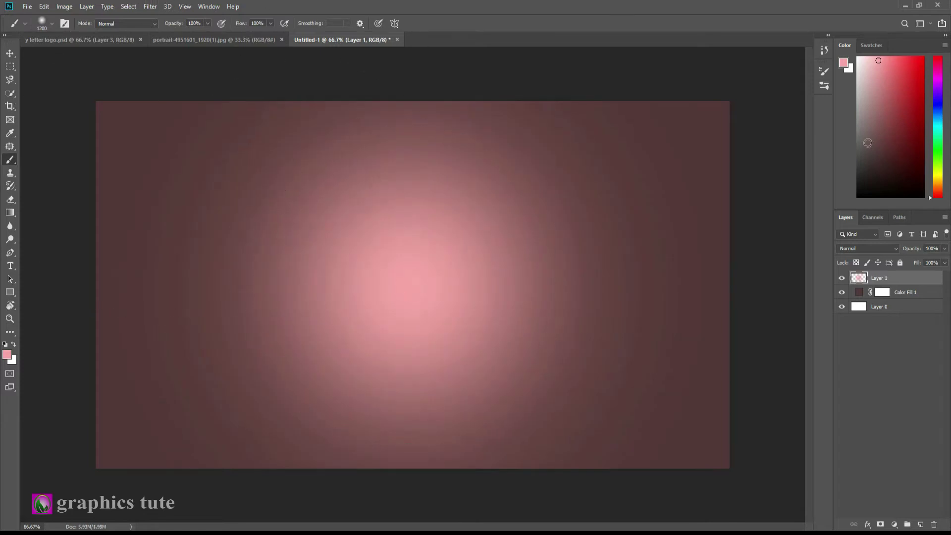
drag(915, 249, 904, 252)
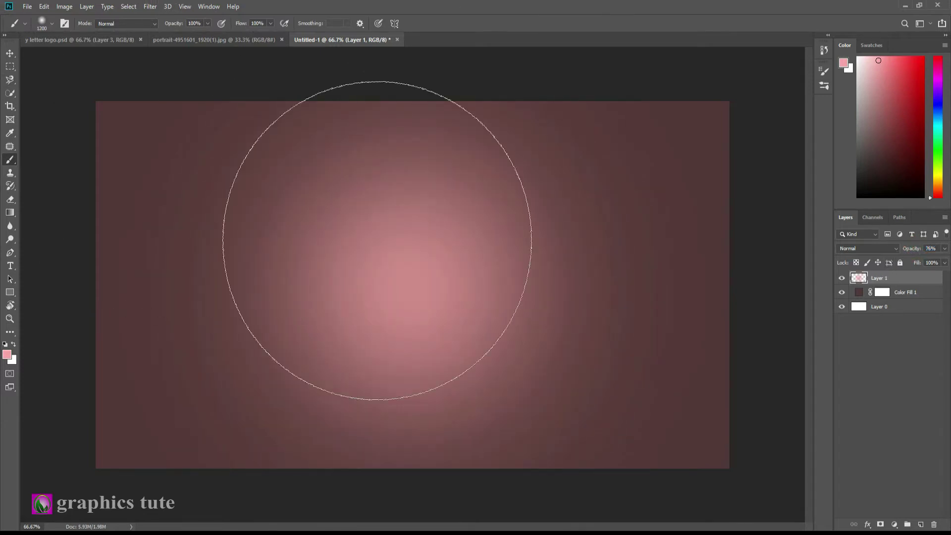
click(10, 266)
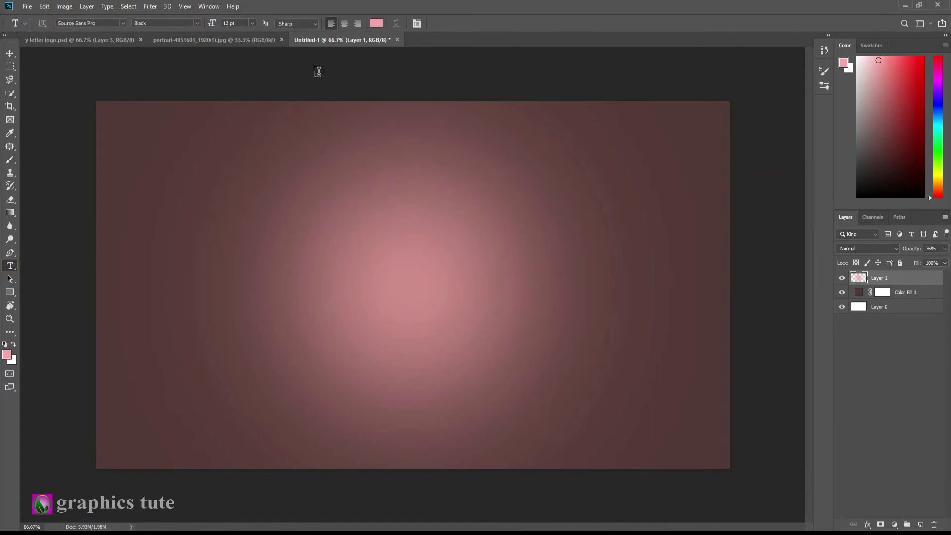
- Add a black Y text layer and move it to the centre of the canvas
click(526, 266)
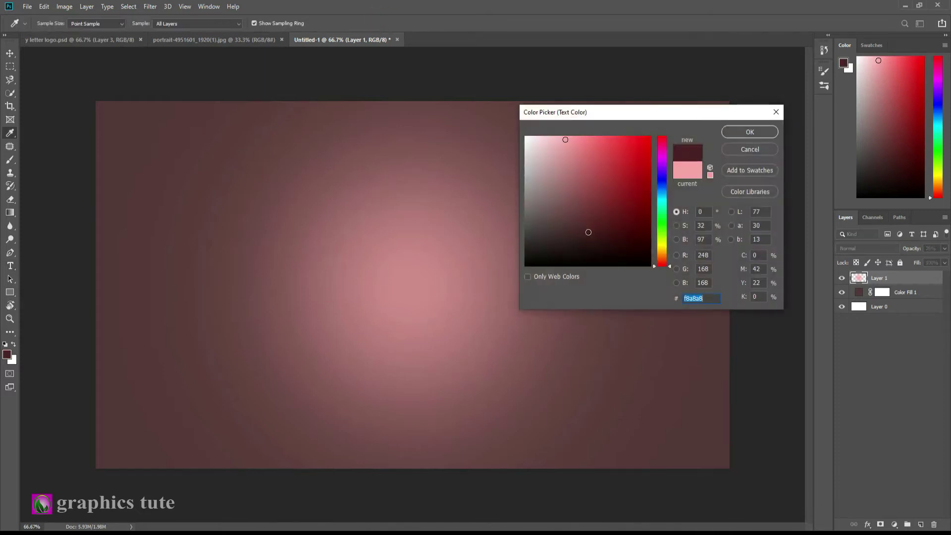
click(750, 133)
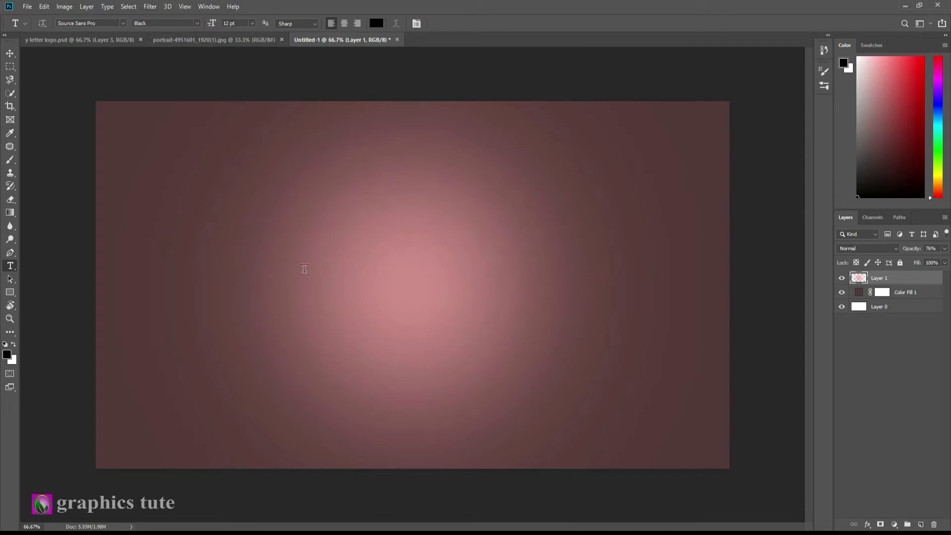
click(304, 269)
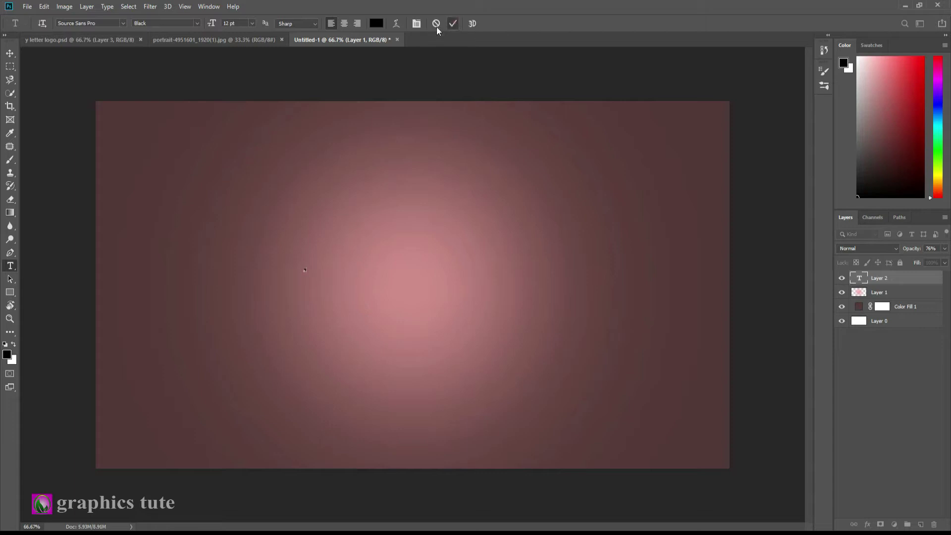
click(453, 23)
click(9, 53)
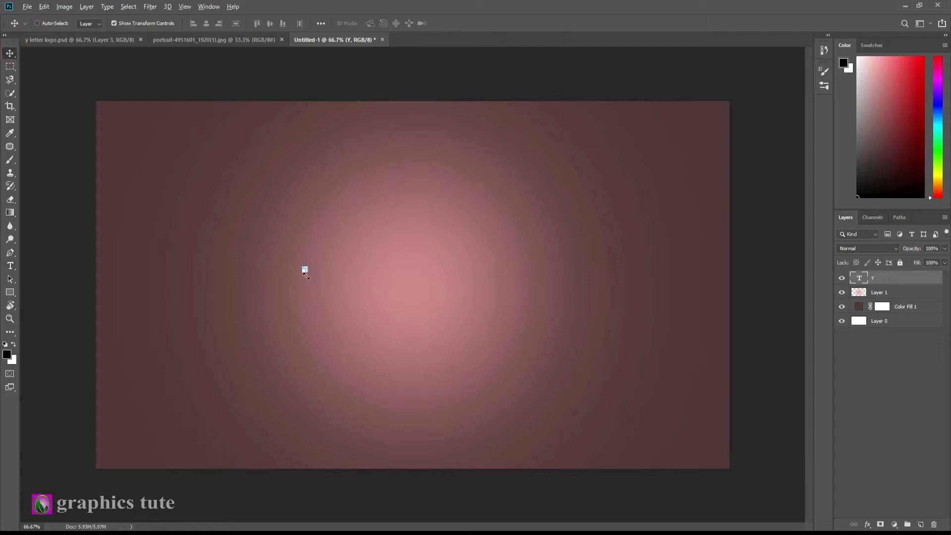
key(ctrl+t)
drag(310, 248, 419, 273)
click(454, 23)
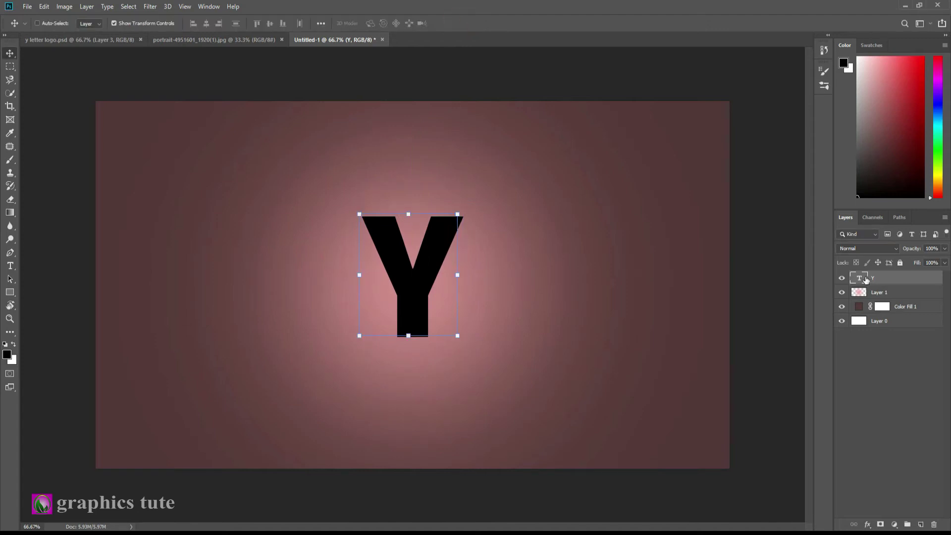
- Set the Y's font to Source Sans Pro Black at 545.29 pt and commit it
double_click(859, 277)
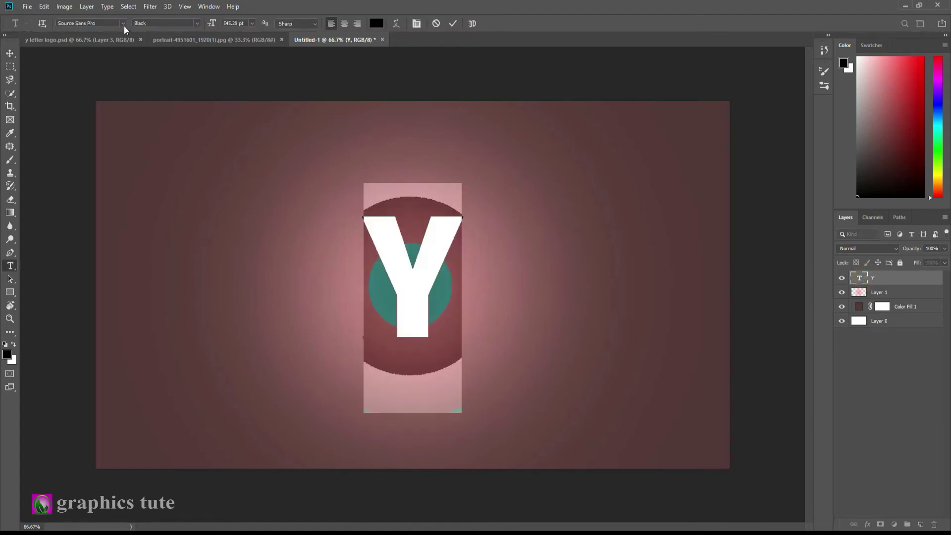
click(124, 25)
click(67, 29)
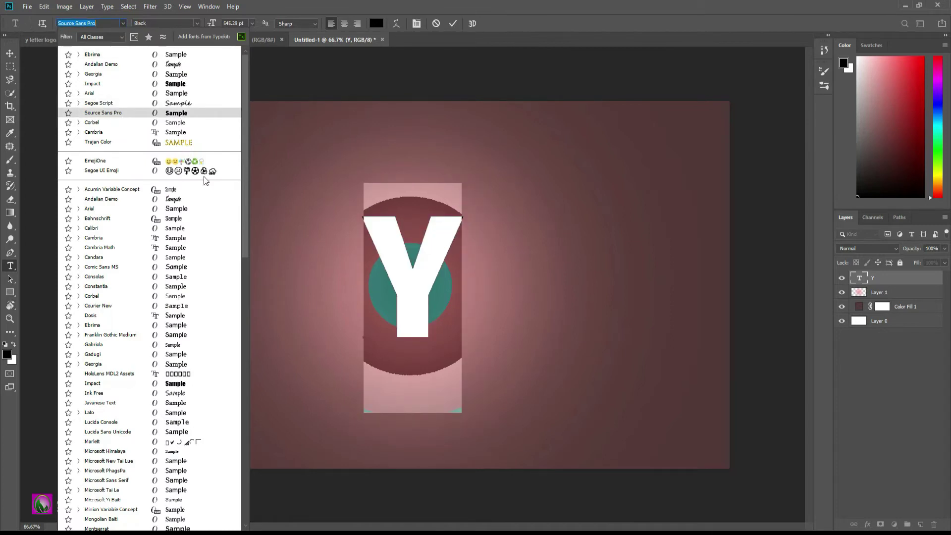
click(454, 24)
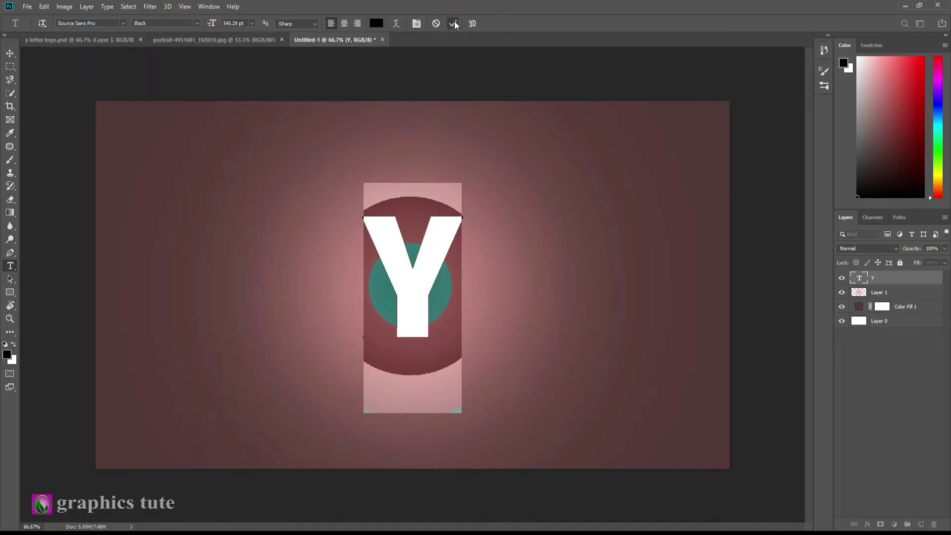
click(454, 24)
click(10, 53)
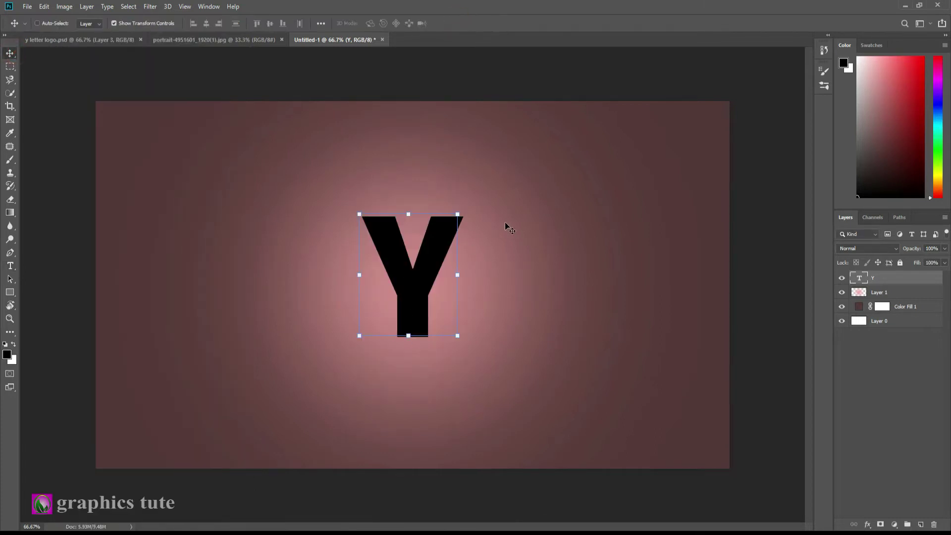
- Scale the black Y up to about 213% and reposition it centrally on the canvas
drag(456, 212, 462, 181)
drag(463, 413, 733, 473)
mouse_move(394, 288)
mouse_down()
mouse_move(399, 263)
mouse_move(384, 278)
mouse_up()
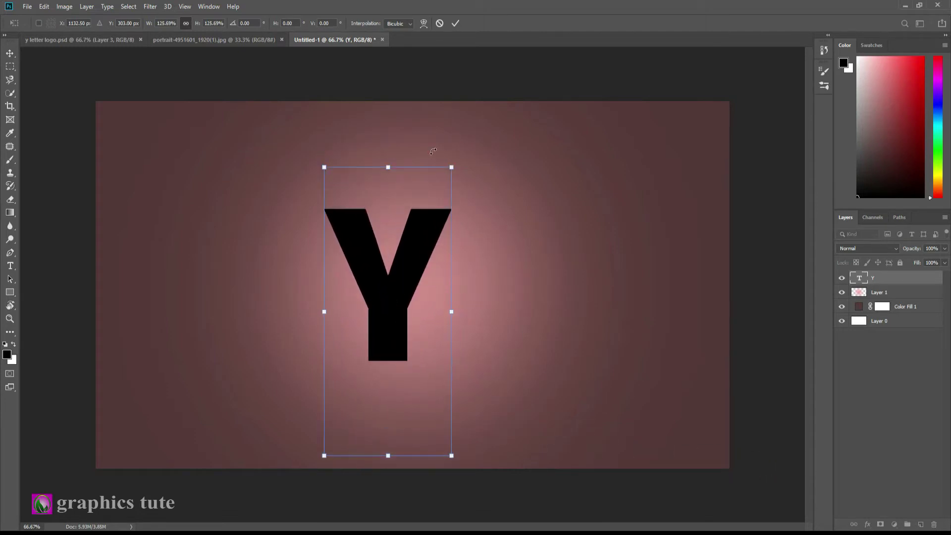
drag(451, 164, 456, 161)
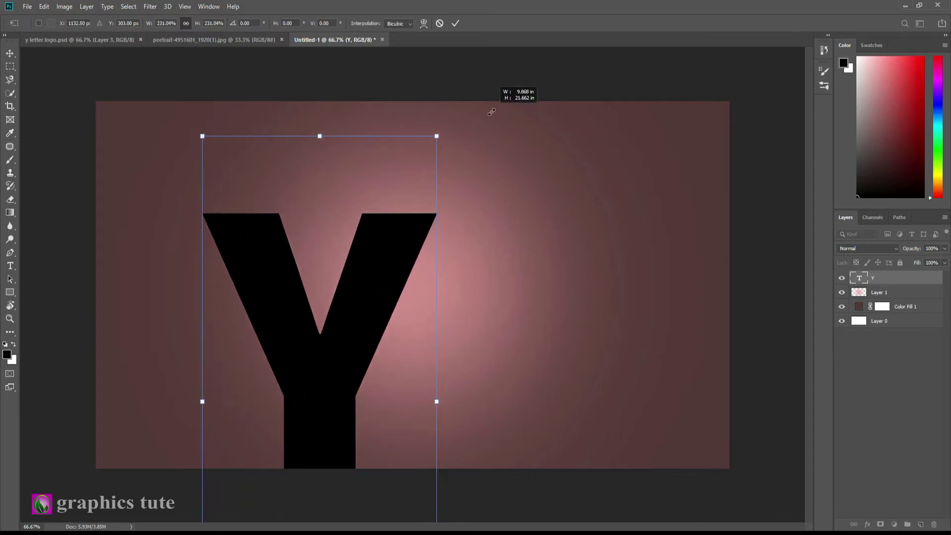
drag(397, 268, 470, 230)
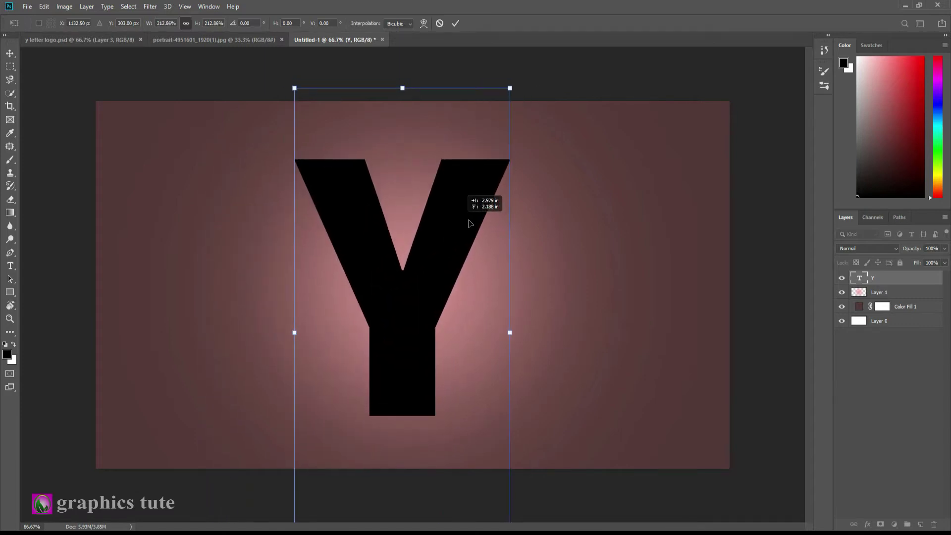
click(459, 21)
- On the suit portrait, unlock the Background into Layer 0 and zoom in on the jacket
click(249, 39)
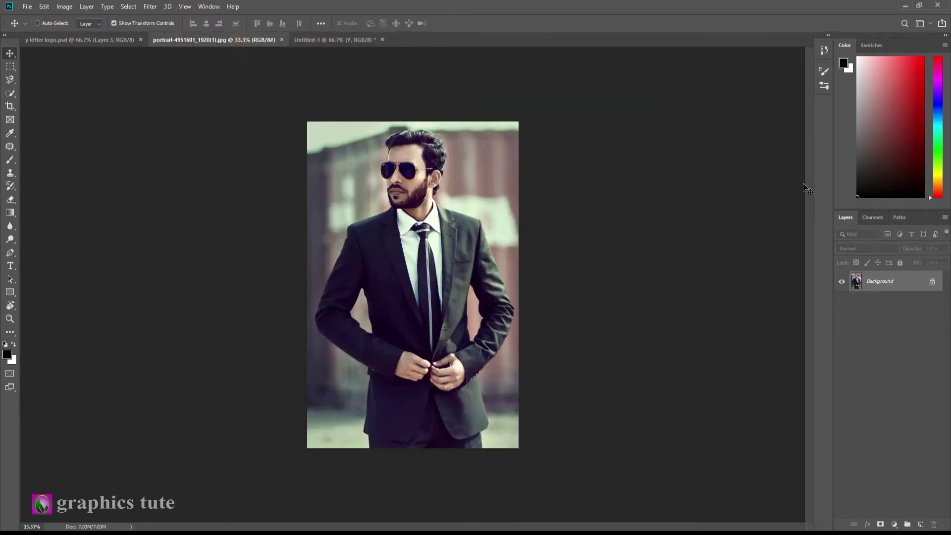
click(935, 283)
click(10, 319)
mouse_move(441, 361)
mouse_down()
mouse_move(474, 399)
mouse_move(495, 402)
mouse_up()
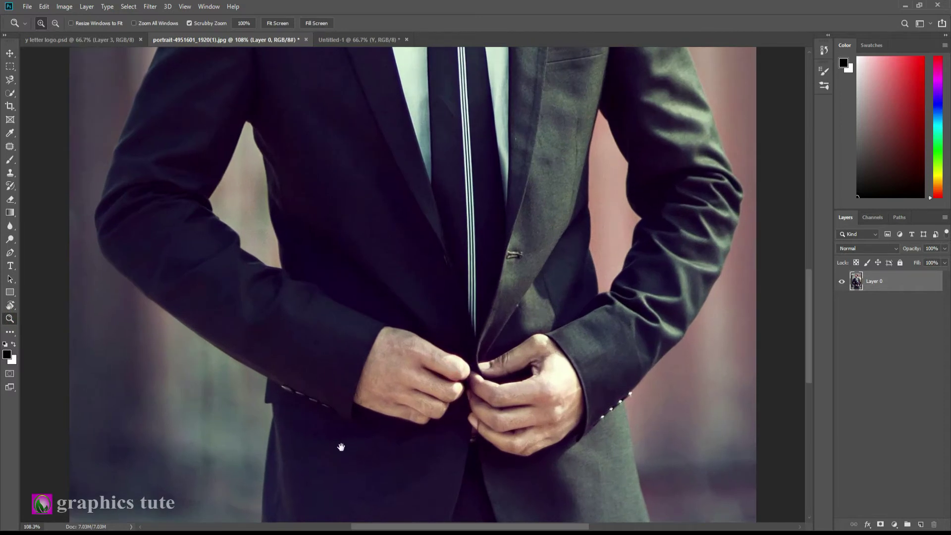
space+drag(341, 448, 316, 264)
click(10, 253)
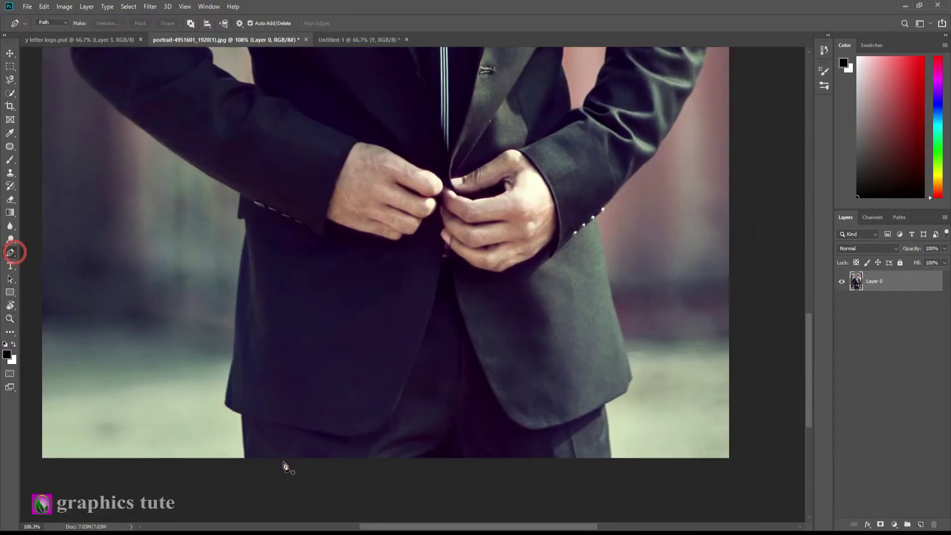
- Trace the man's left side from jacket hem up the sleeve, shoulder and beard to the sunglasses
click(241, 414)
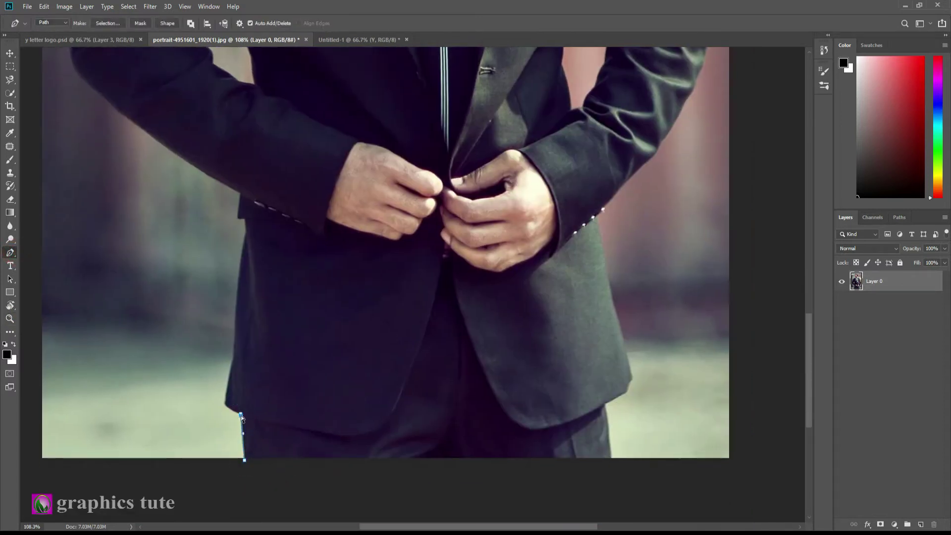
click(234, 359)
click(236, 321)
click(245, 232)
click(240, 194)
drag(293, 143, 501, 408)
click(339, 387)
click(297, 357)
click(284, 331)
click(284, 286)
click(314, 180)
drag(396, 156, 335, 341)
click(310, 238)
click(320, 221)
drag(327, 180, 340, 175)
drag(426, 149, 289, 307)
click(289, 301)
click(324, 277)
click(311, 214)
click(307, 190)
click(293, 161)
click(312, 138)
- Continue the path over the head, down the right shoulder, arm and sleeve, closing at the jacket bottom
drag(317, 99, 302, 301)
click(304, 324)
click(304, 303)
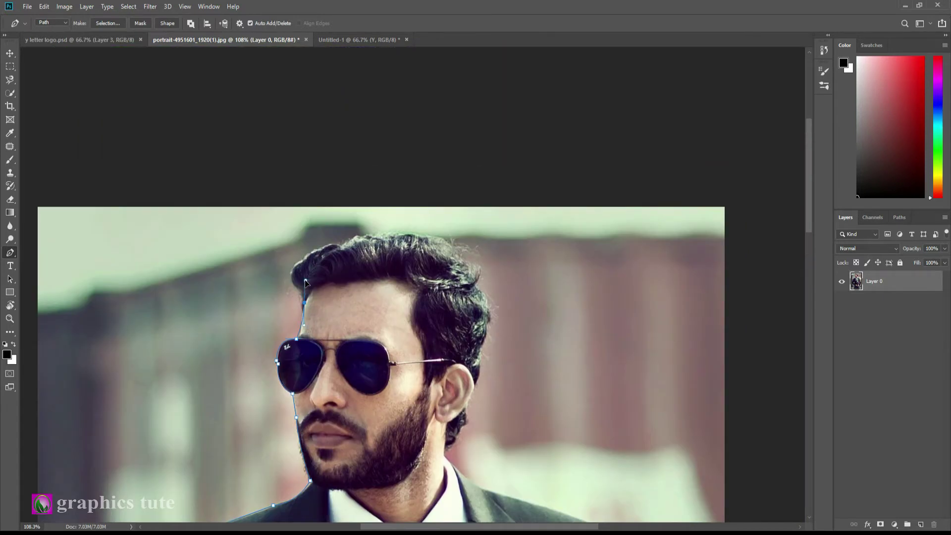
click(387, 236)
click(461, 251)
click(483, 297)
click(479, 364)
drag(469, 403, 444, 144)
click(559, 265)
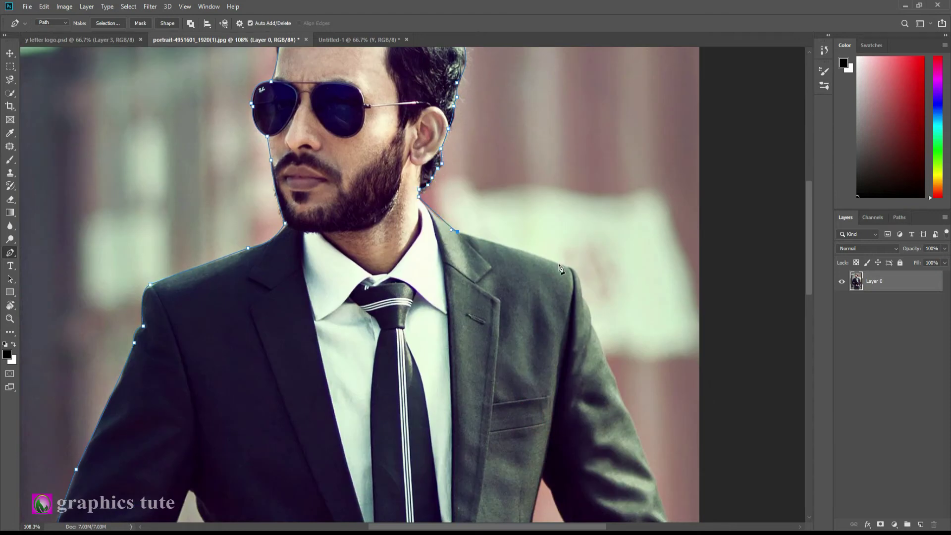
drag(570, 375, 519, 183)
click(532, 103)
click(540, 132)
click(565, 195)
click(596, 262)
drag(600, 280, 588, 130)
click(609, 188)
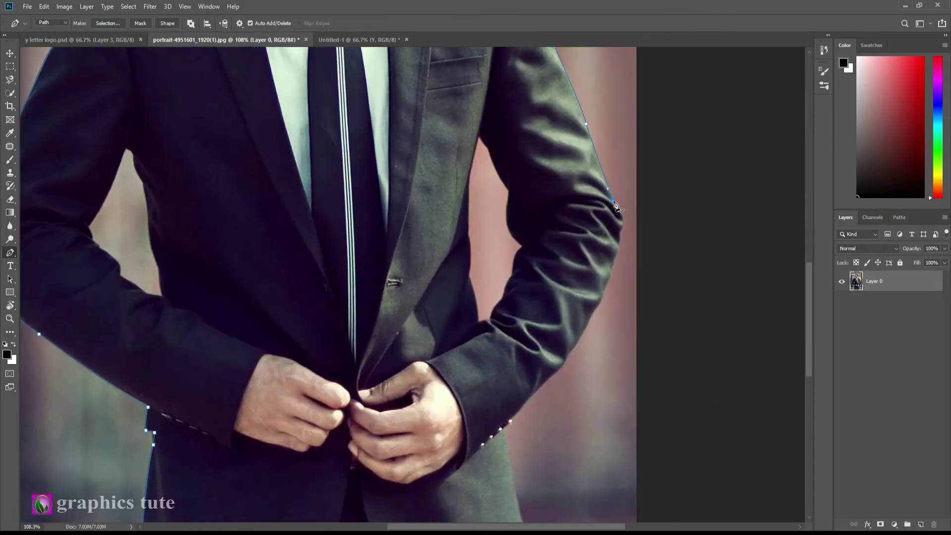
click(597, 299)
click(559, 361)
drag(499, 425, 489, 219)
click(514, 331)
click(526, 381)
- Trace a closed path around the gap inside the man's left arm
scroll(322, 278, up, 6)
click(174, 335)
click(202, 293)
drag(211, 258, 223, 224)
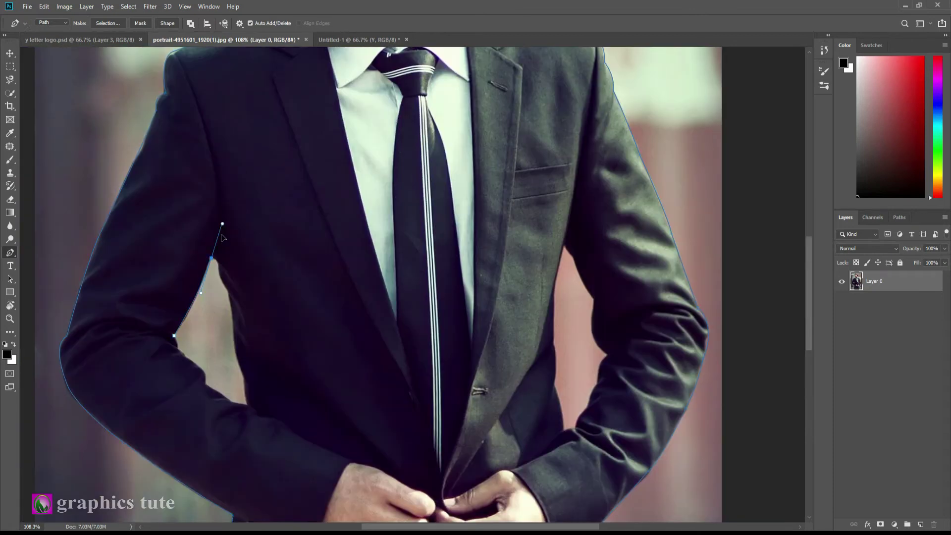
click(231, 296)
click(235, 356)
click(247, 407)
click(205, 385)
drag(186, 356, 159, 342)
click(174, 335)
- Trace a closed path around the gap inside the man's right arm
click(565, 244)
click(555, 344)
click(553, 383)
click(565, 428)
click(587, 410)
click(599, 385)
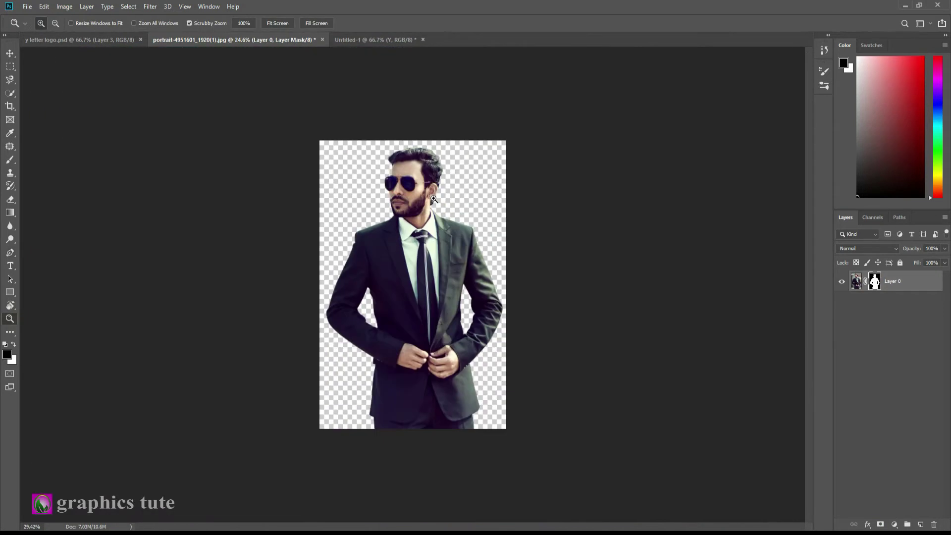
- Apply the portrait's layer mask and drag the cut-out man into Untitled-1 as Layer 2
drag(434, 199, 456, 213)
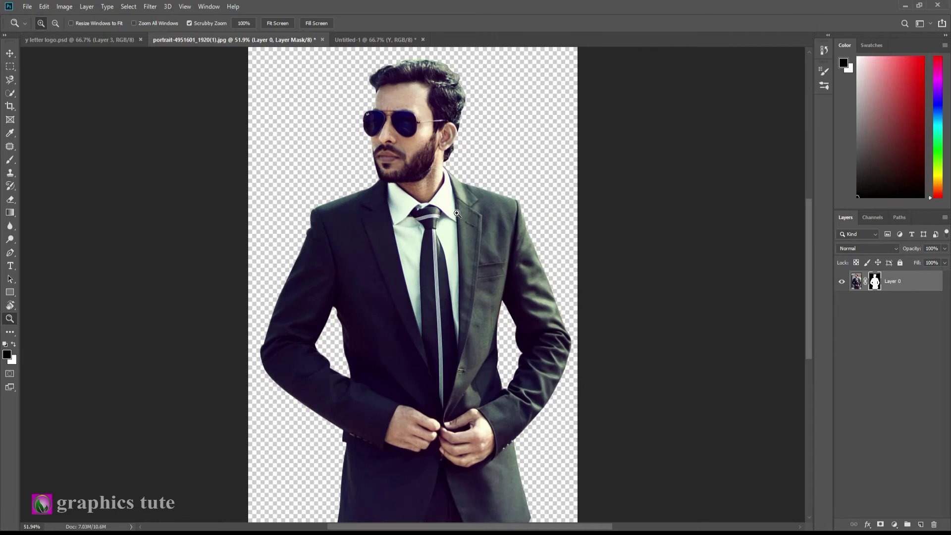
click(10, 57)
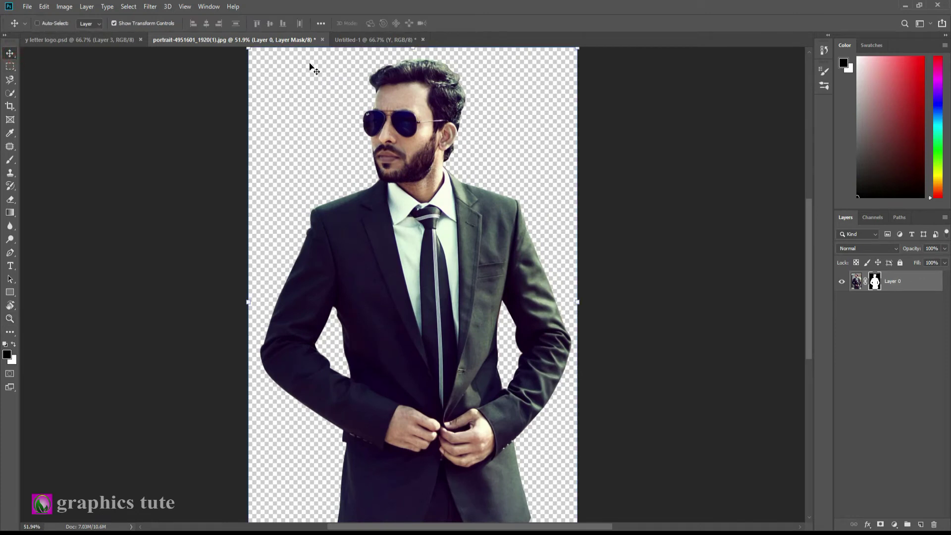
right_click(875, 283)
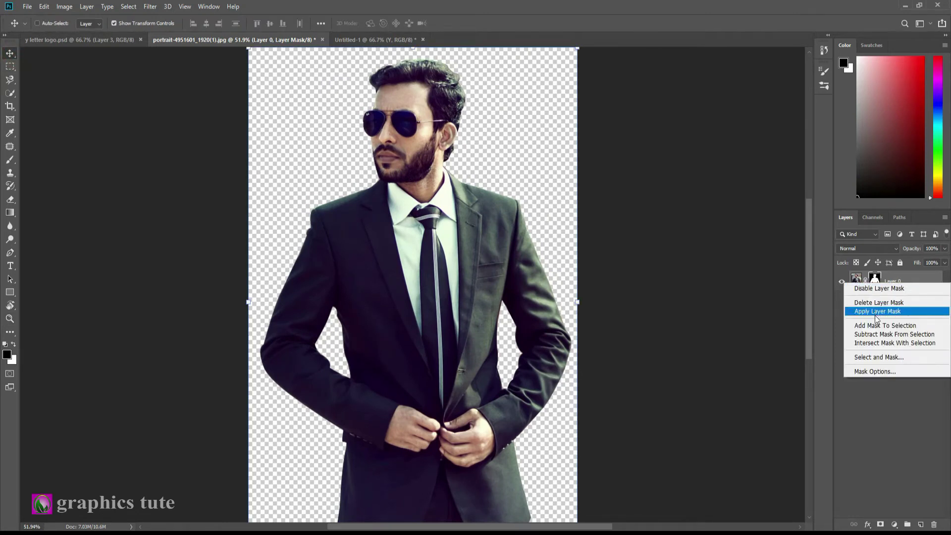
click(880, 308)
mouse_move(428, 108)
mouse_down()
mouse_move(425, 117)
mouse_move(369, 44)
mouse_move(431, 173)
mouse_up()
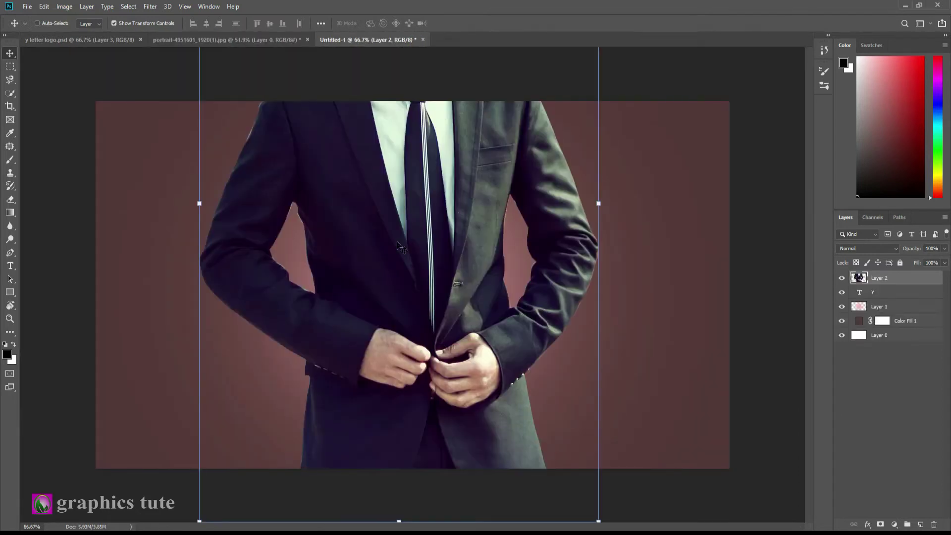
- Resize the man on Layer 2 to about 46.25% and centre him over the black Y, head clearing its top
drag(417, 387, 392, 261)
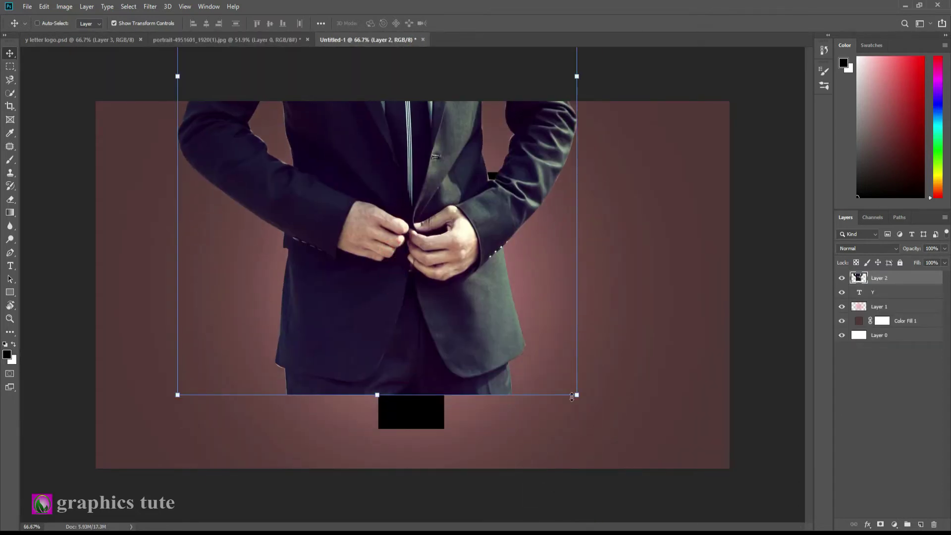
drag(576, 395, 441, 182)
drag(398, 154, 436, 458)
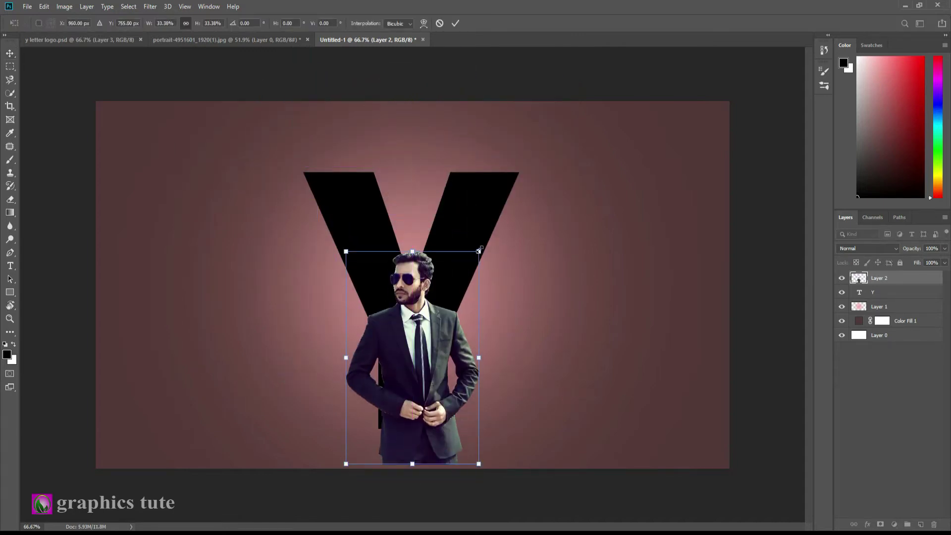
drag(478, 250, 510, 195)
mouse_move(423, 325)
mouse_down()
mouse_move(422, 269)
mouse_move(432, 257)
mouse_up()
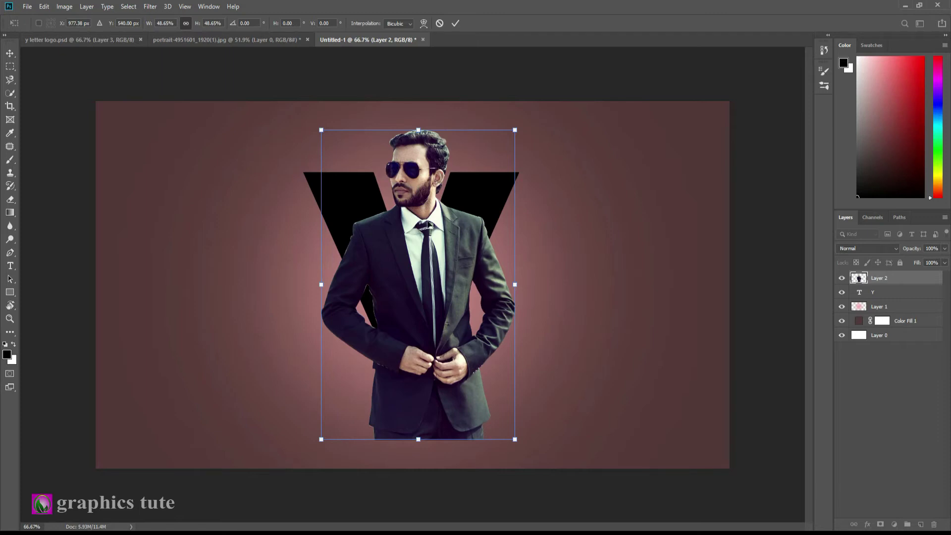
drag(430, 224, 427, 206)
drag(515, 131, 507, 134)
drag(428, 226, 425, 222)
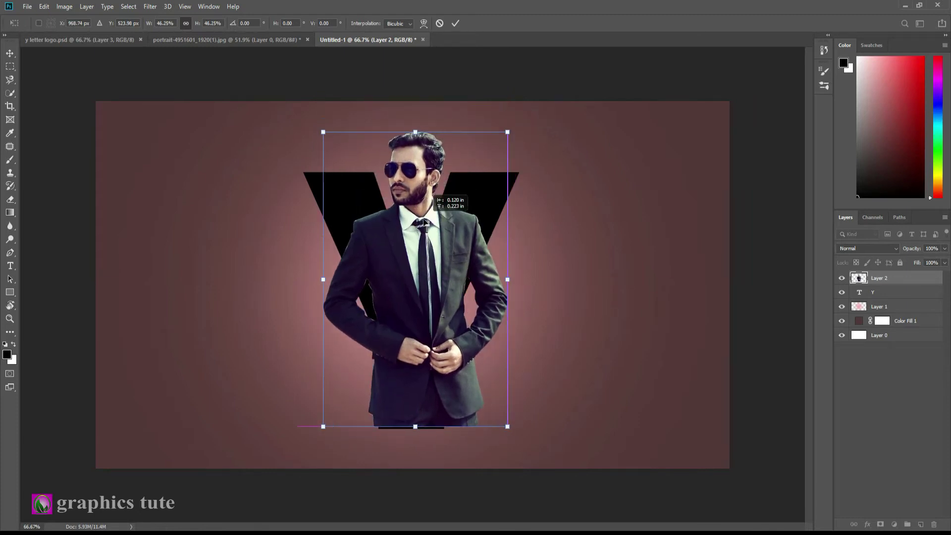
- Commit the placement, clip Layer 2 to the Y, and add a duplicate hidden by an inverted black mask
click(456, 23)
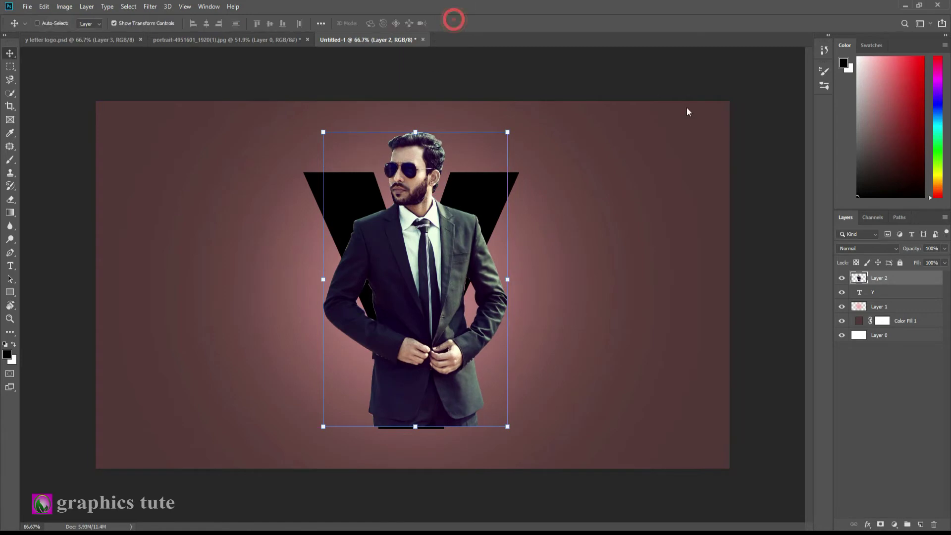
alt+click(902, 283)
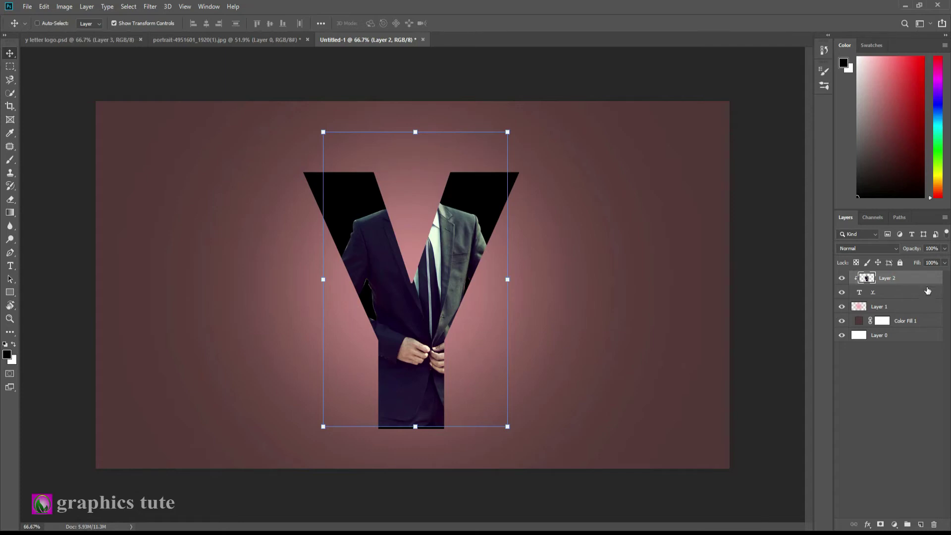
key(ctrl+j)
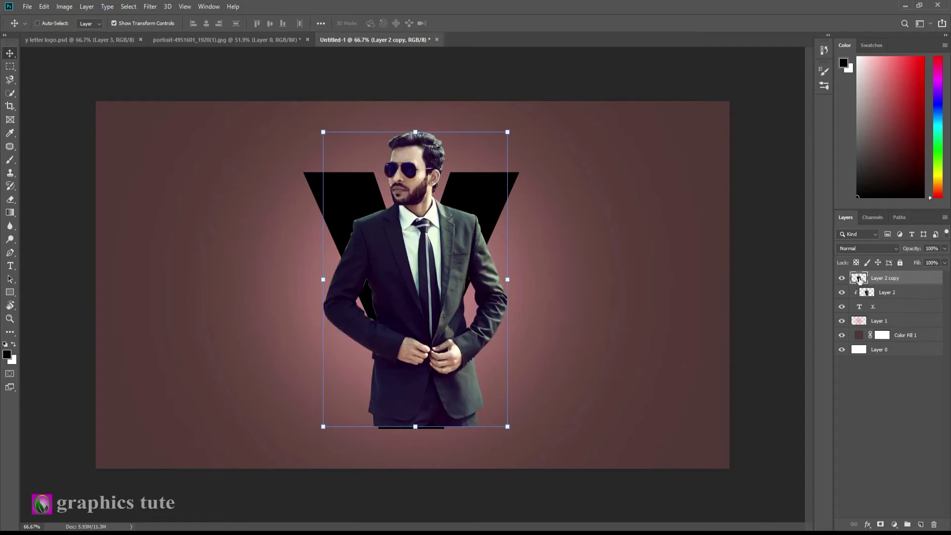
click(880, 525)
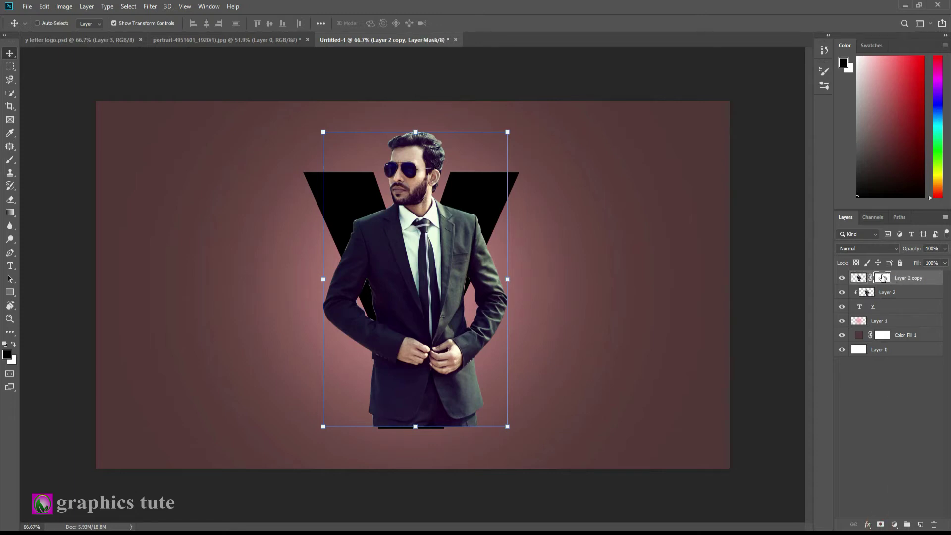
key(ctrl+i)
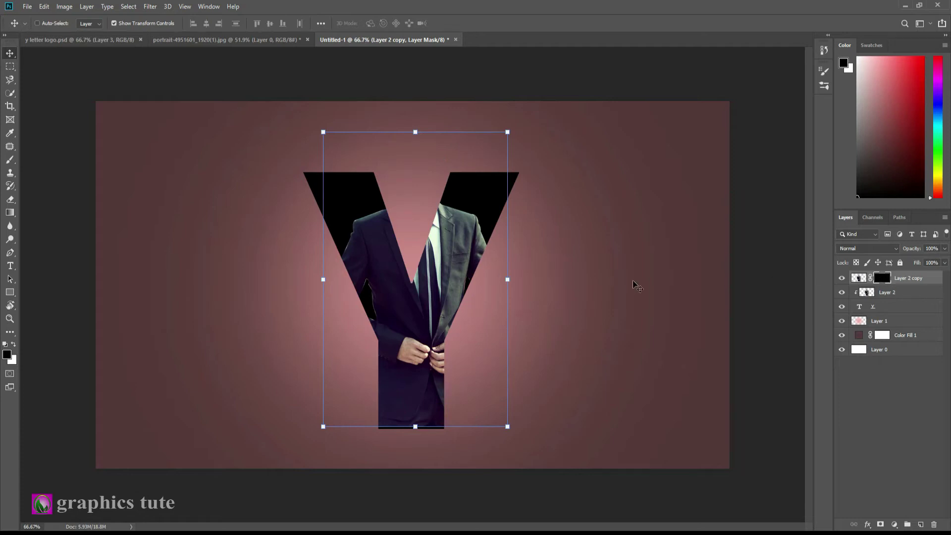
click(10, 160)
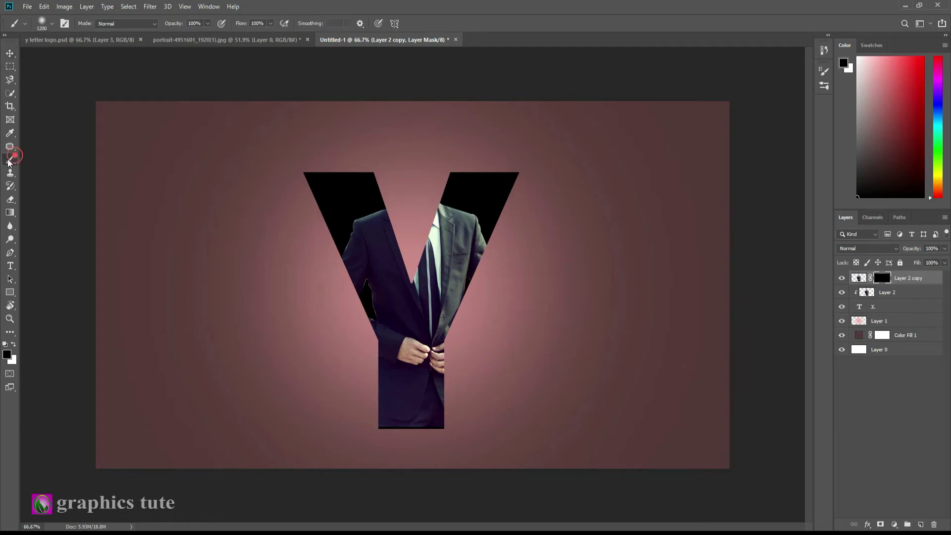
- Paint white at size 150 on Layer 2 copy's mask to reveal the man's head, hair and left elbow
click(12, 345)
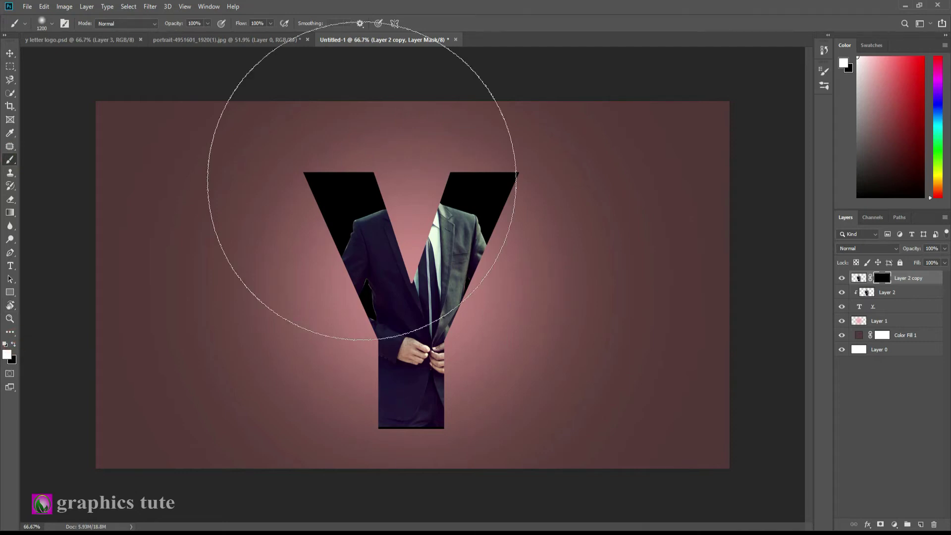
key(bracketleft)
key(bracketleft)
key(bracketleft)
mouse_move(391, 208)
mouse_down()
mouse_move(406, 260)
mouse_move(390, 152)
mouse_up()
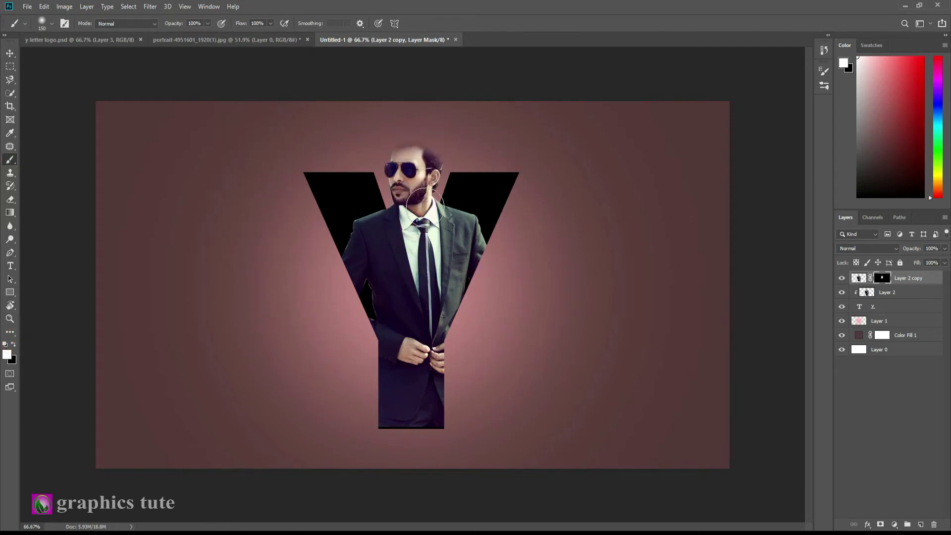
mouse_move(357, 255)
mouse_down()
mouse_move(315, 346)
mouse_move(357, 308)
mouse_move(357, 325)
mouse_move(384, 340)
mouse_move(369, 411)
mouse_up()
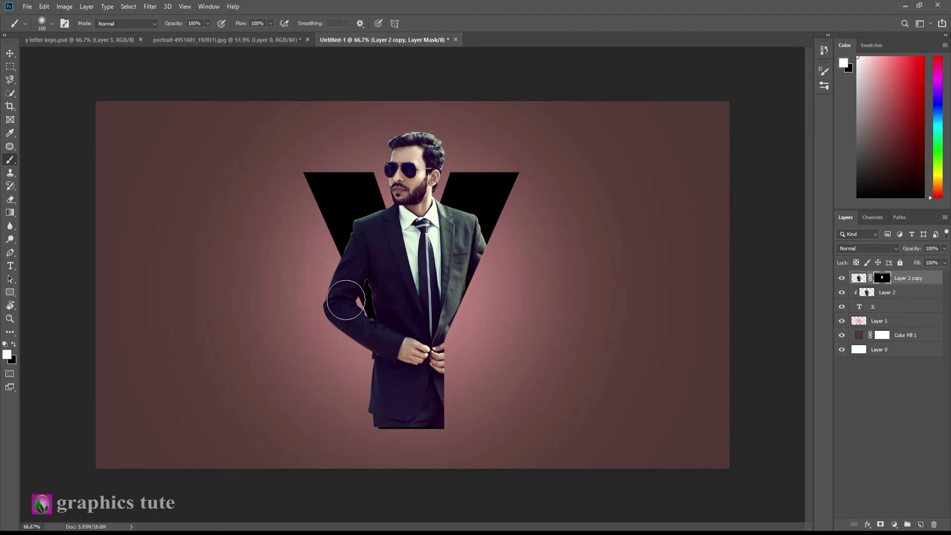
mouse_move(427, 148)
mouse_down()
mouse_move(426, 174)
mouse_move(392, 193)
mouse_up()
- Shift Layer 2 and Layer 2 copy together slightly to the right
click(10, 53)
shift+click(887, 293)
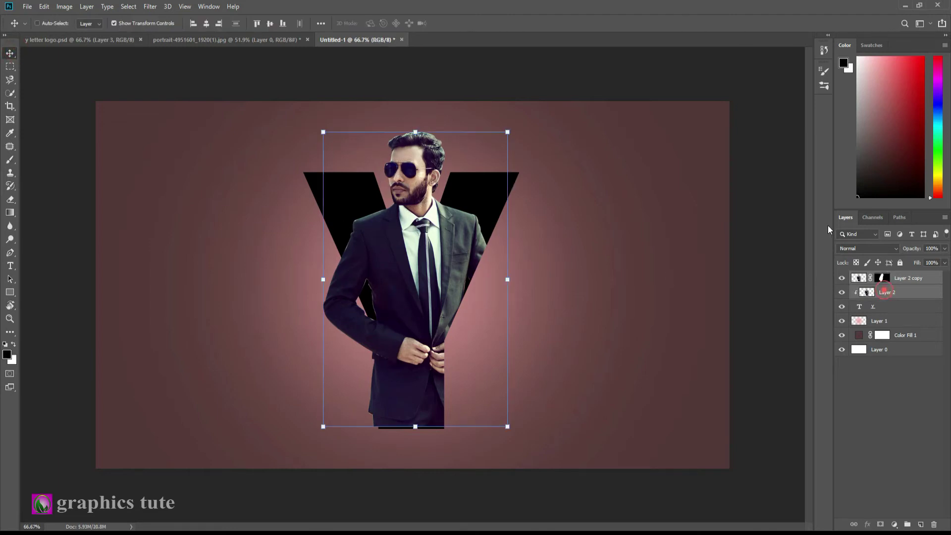
drag(412, 269, 417, 272)
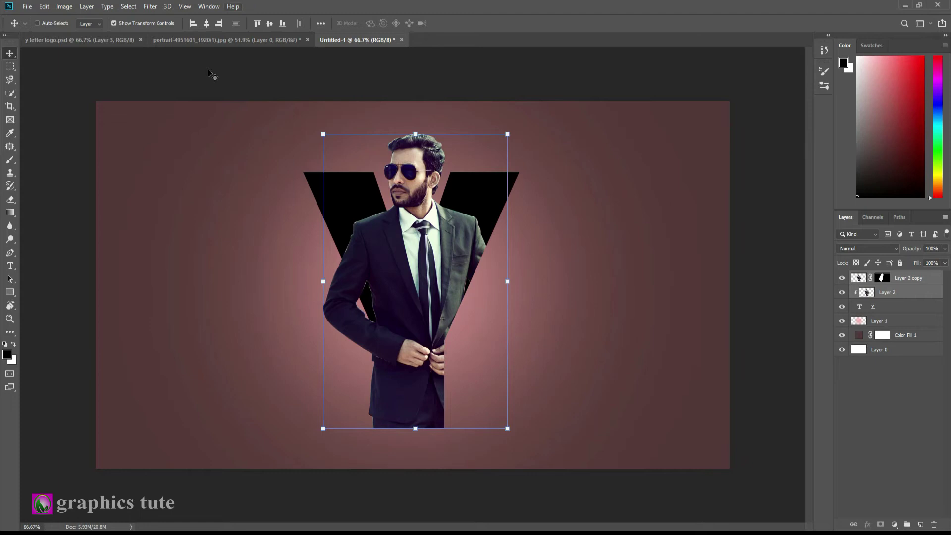
- Zoom into the man's torso and load the Y type layer's outline as a selection
click(9, 320)
click(424, 243)
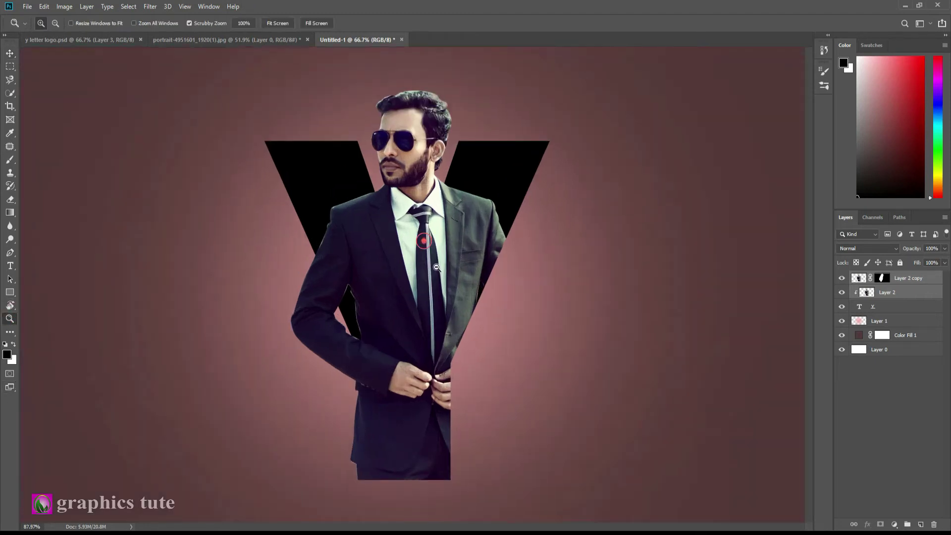
drag(427, 394, 437, 154)
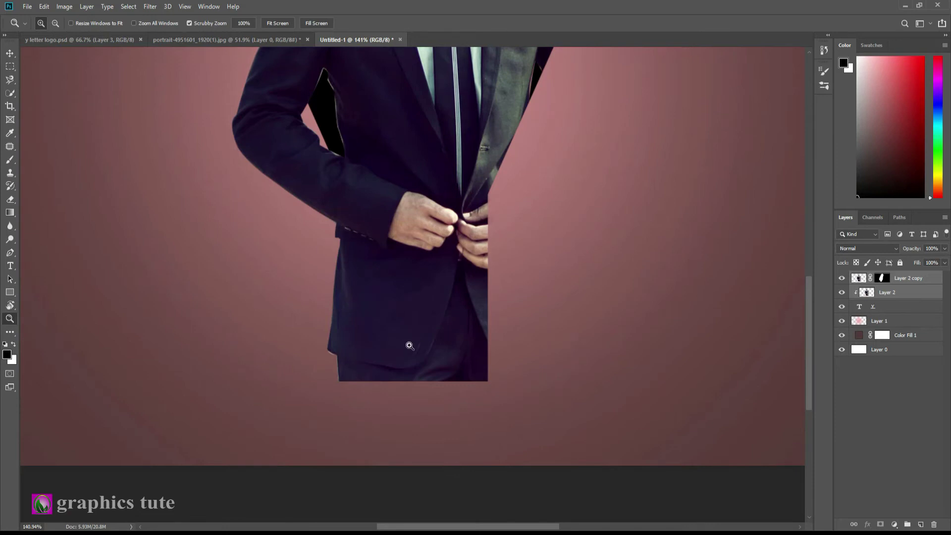
click(872, 310)
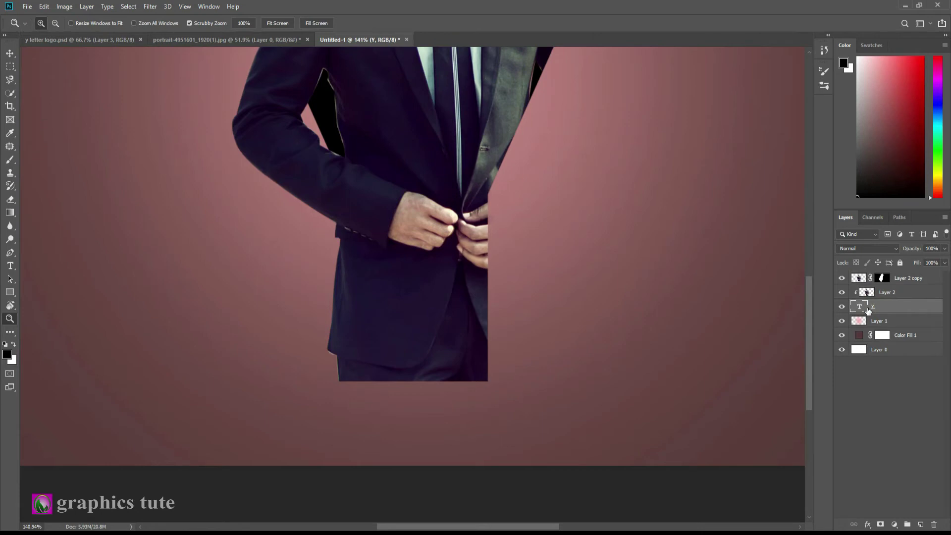
ctrl+click(862, 307)
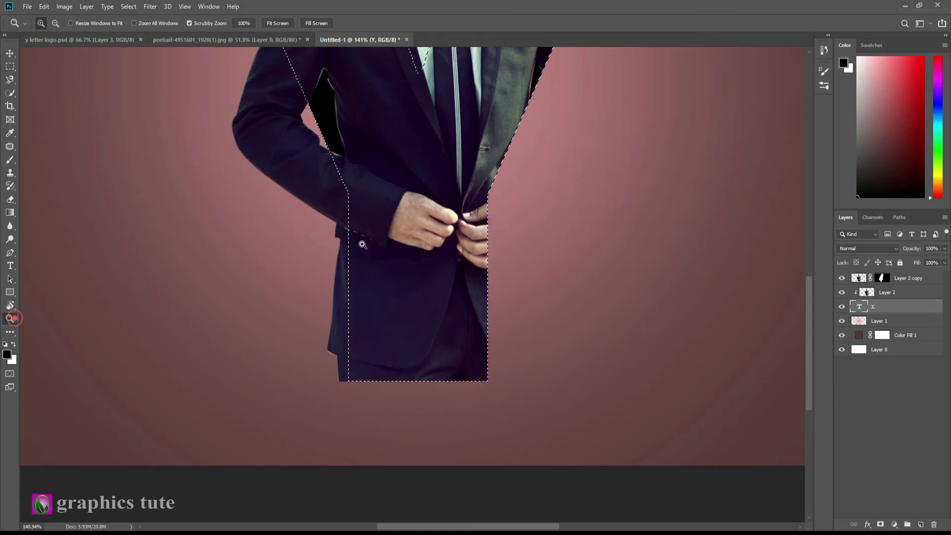
- Paint black on Layer 2 copy's mask to hide the jacket below the elbow outside the Y
drag(570, 241, 501, 241)
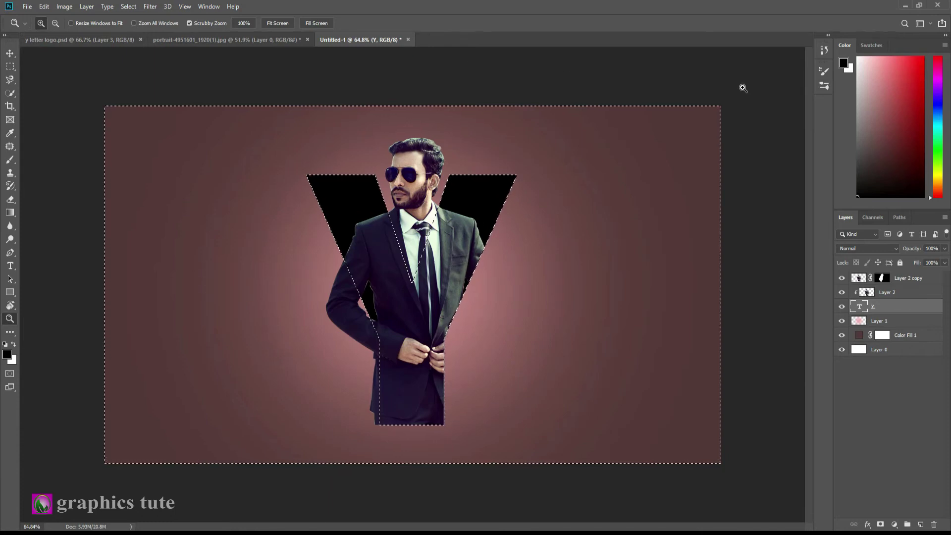
click(15, 162)
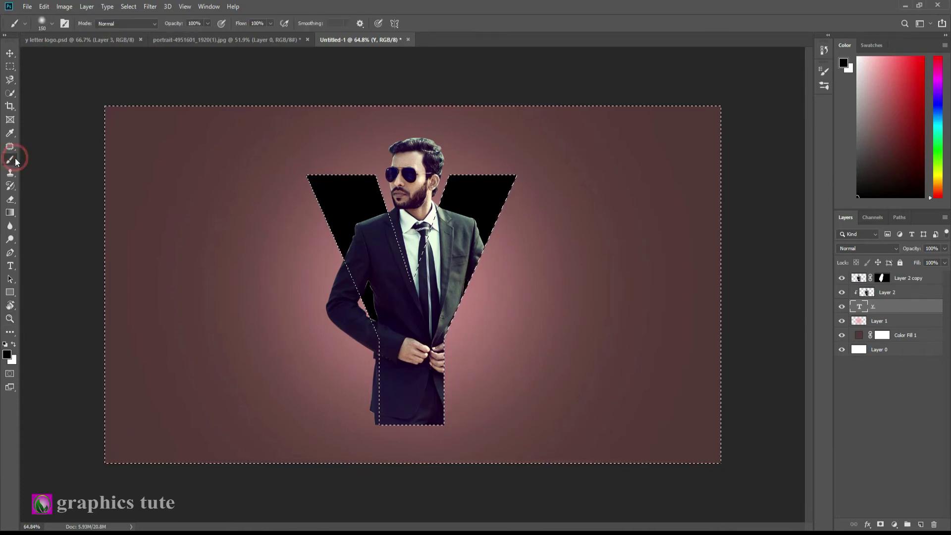
click(11, 199)
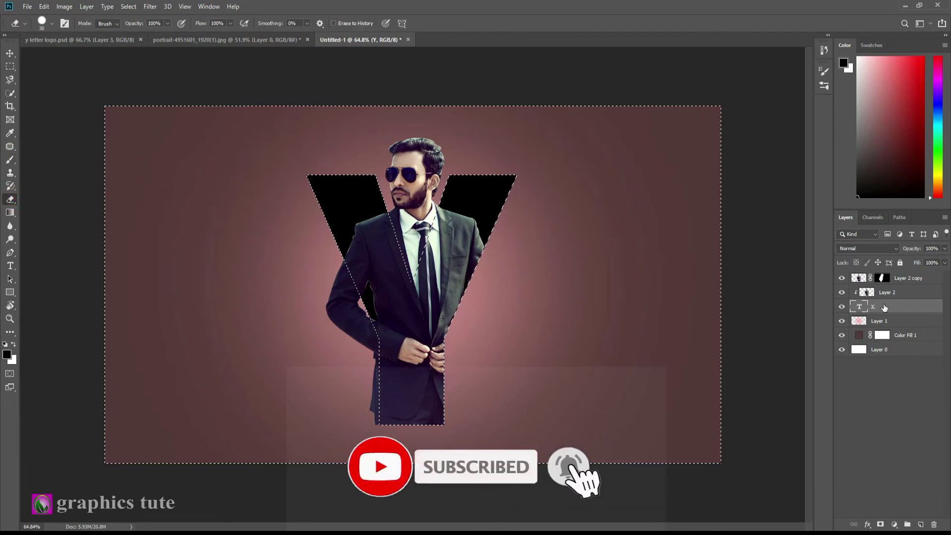
click(867, 291)
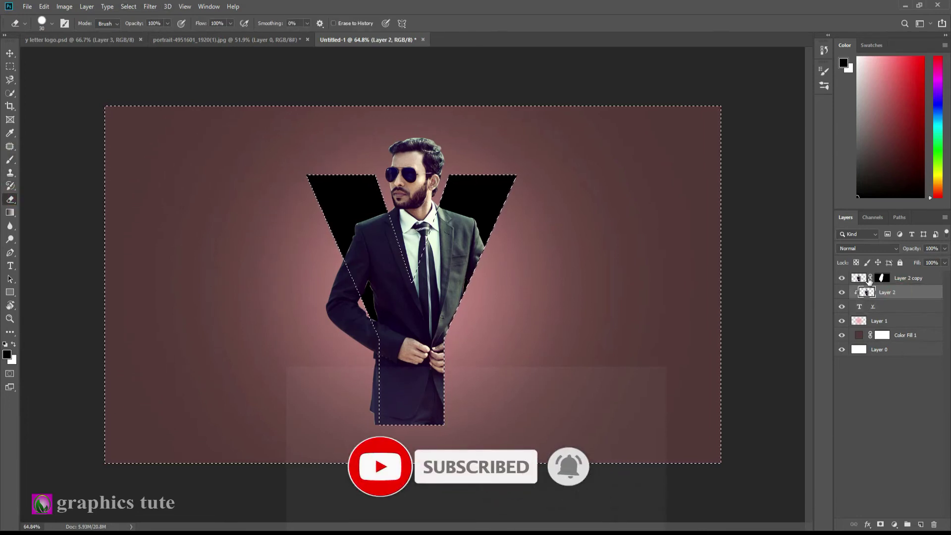
click(887, 279)
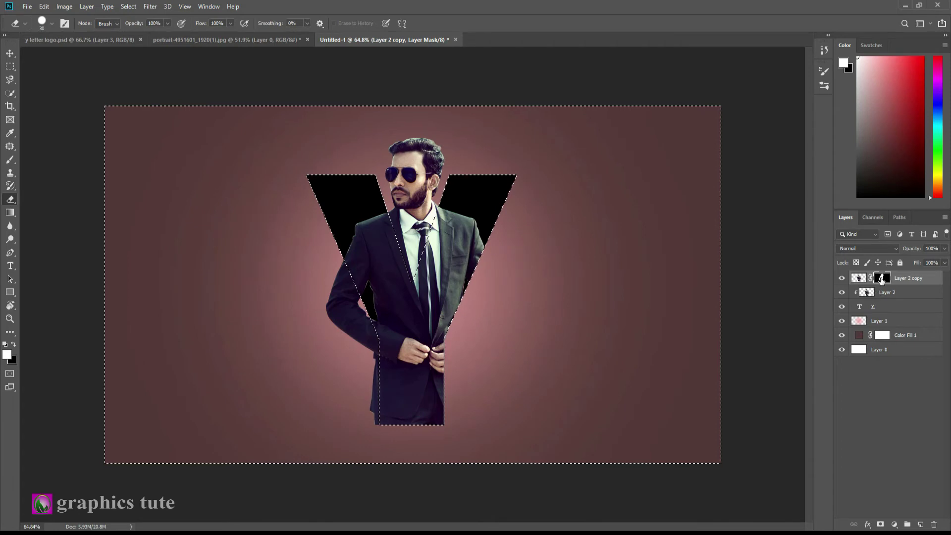
click(6, 160)
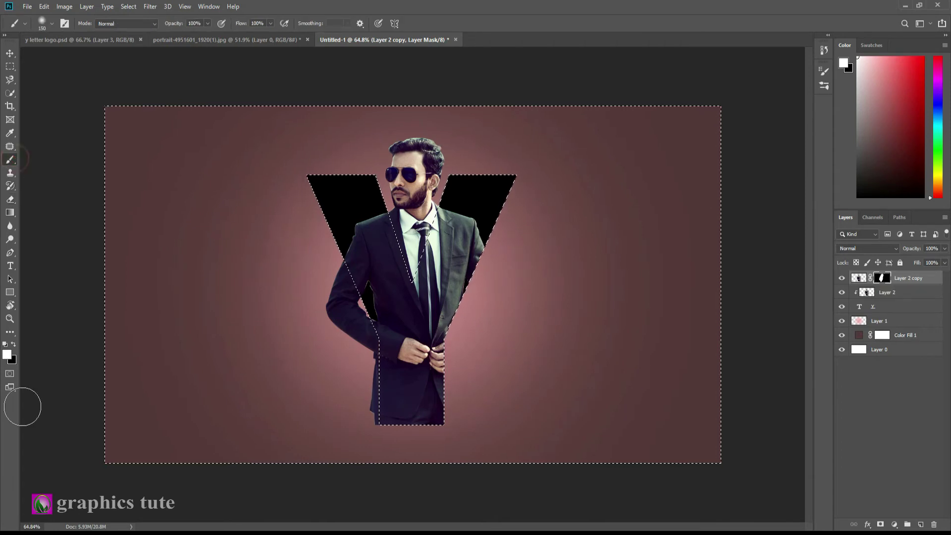
click(13, 344)
click(14, 344)
mouse_move(368, 398)
mouse_down()
mouse_move(373, 380)
mouse_move(378, 393)
mouse_up()
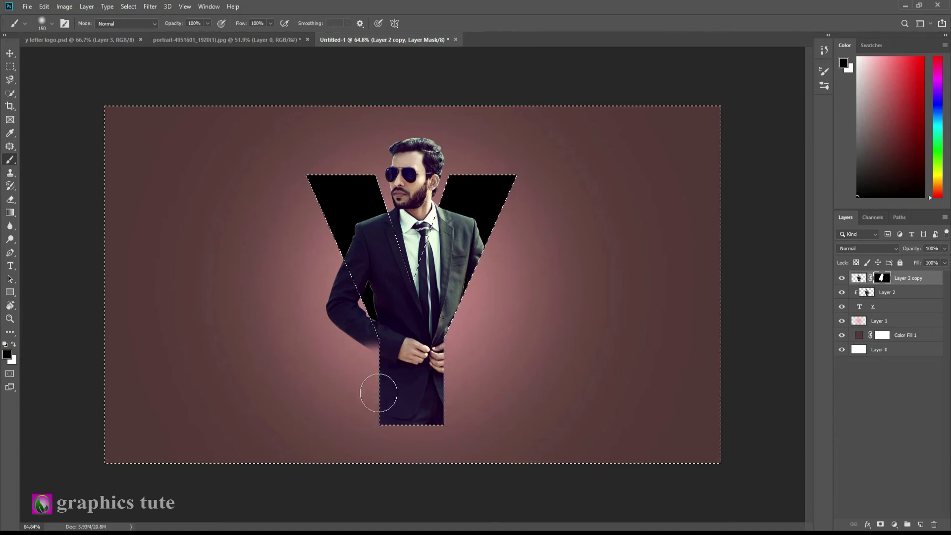
- Zoom in and repaint the sleeve's lower edge with a small white brush
click(10, 319)
drag(382, 366, 418, 405)
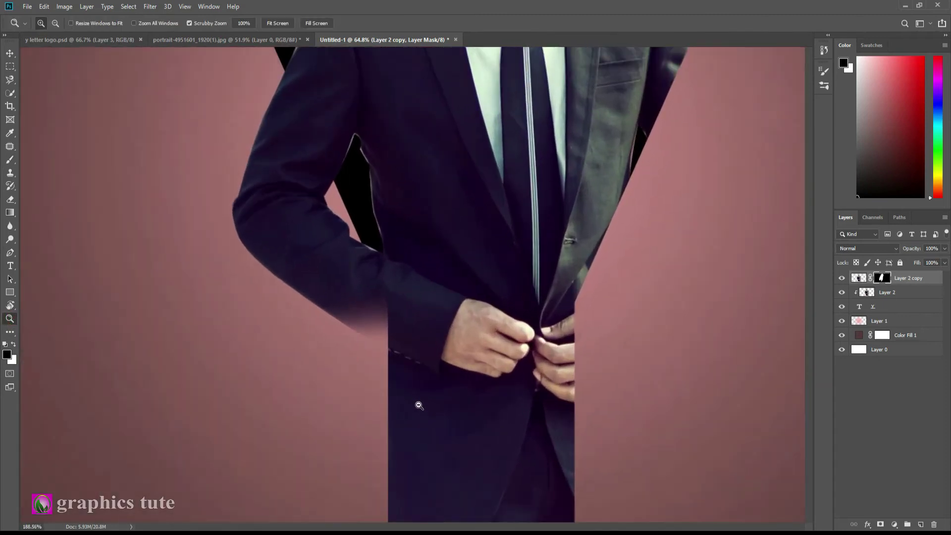
click(10, 160)
key(x)
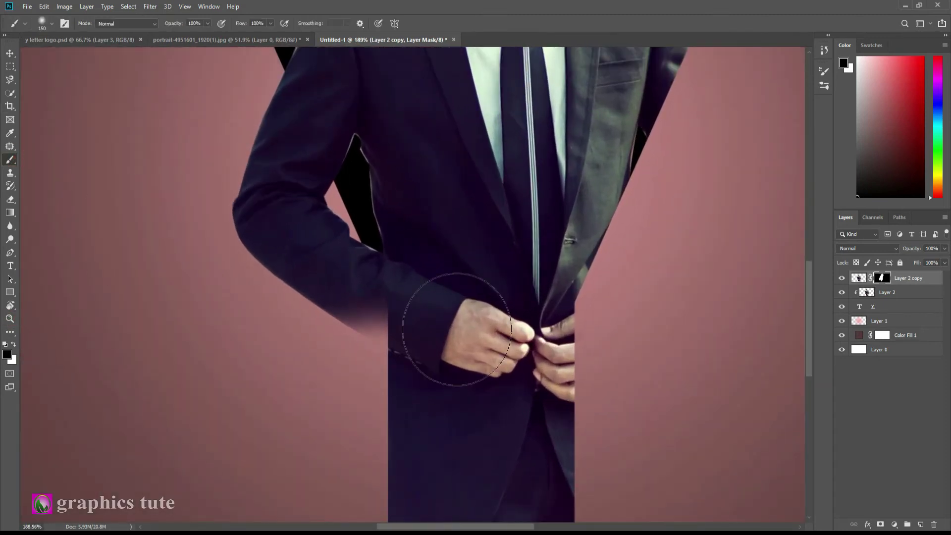
key(bracketleft)
key(bracketleft)
key(bracketleft)
key(bracketleft)
key(bracketleft)
key(bracketleft)
drag(360, 314, 388, 340)
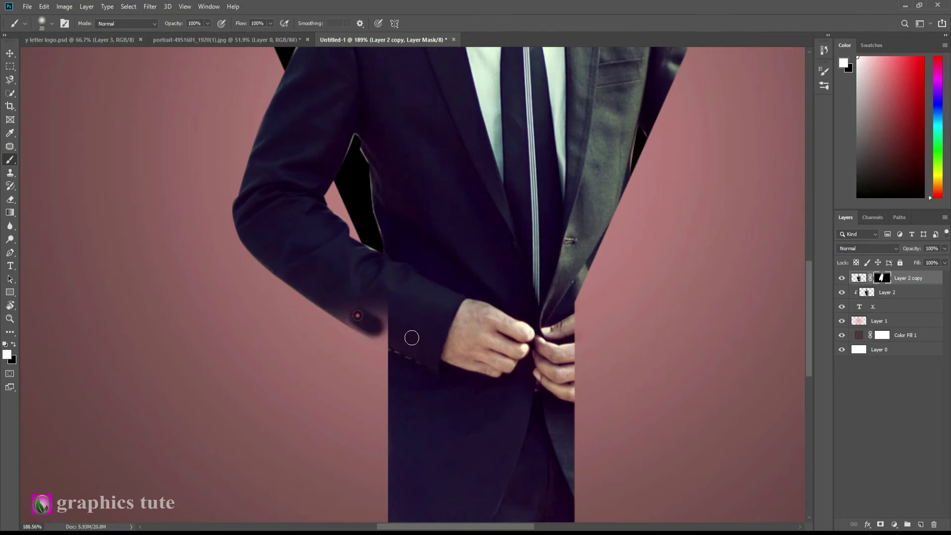
key(bracketleft)
drag(340, 314, 416, 347)
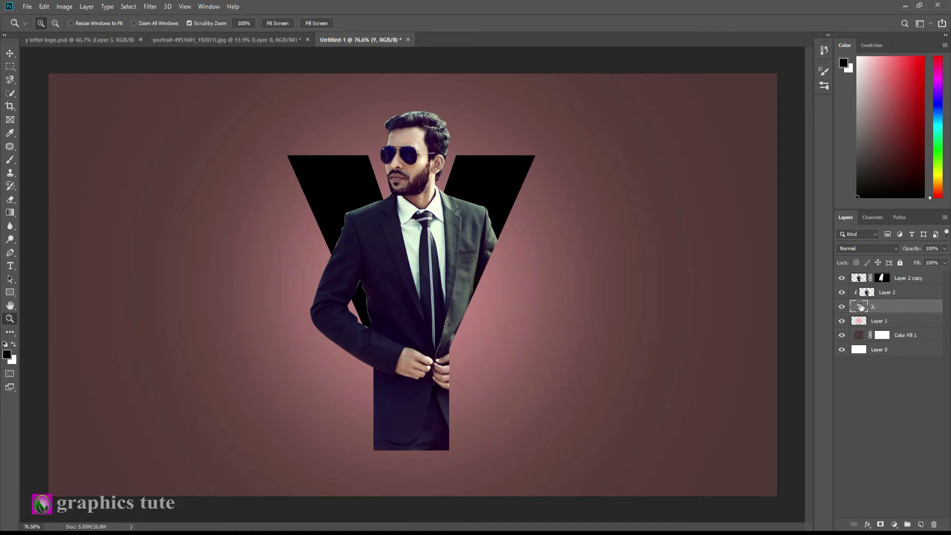
- Change the Y text colour from black to dusty pink #c09494
double_click(859, 306)
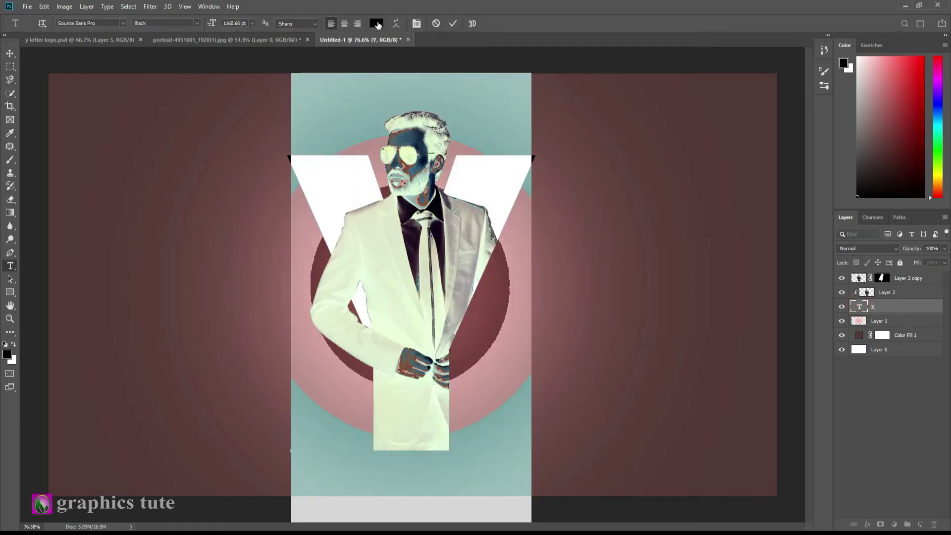
click(376, 24)
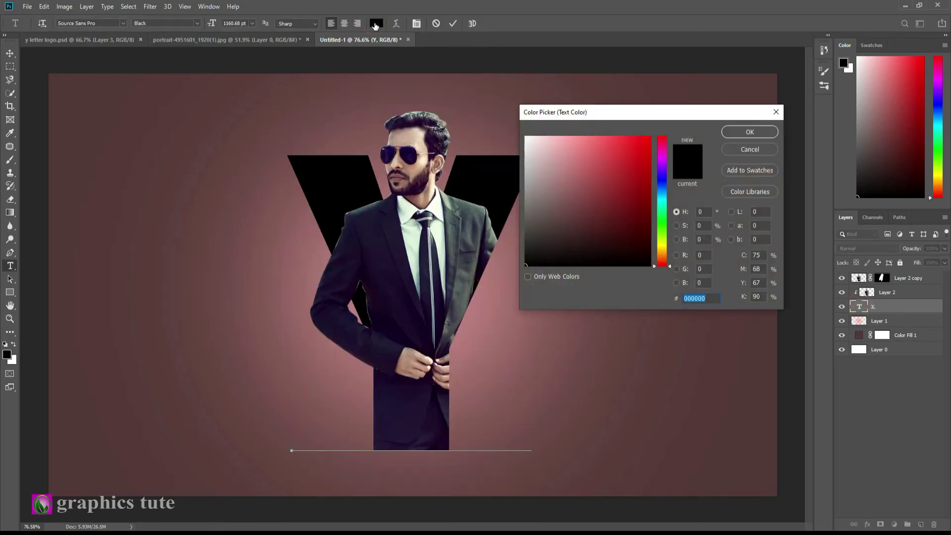
click(97, 398)
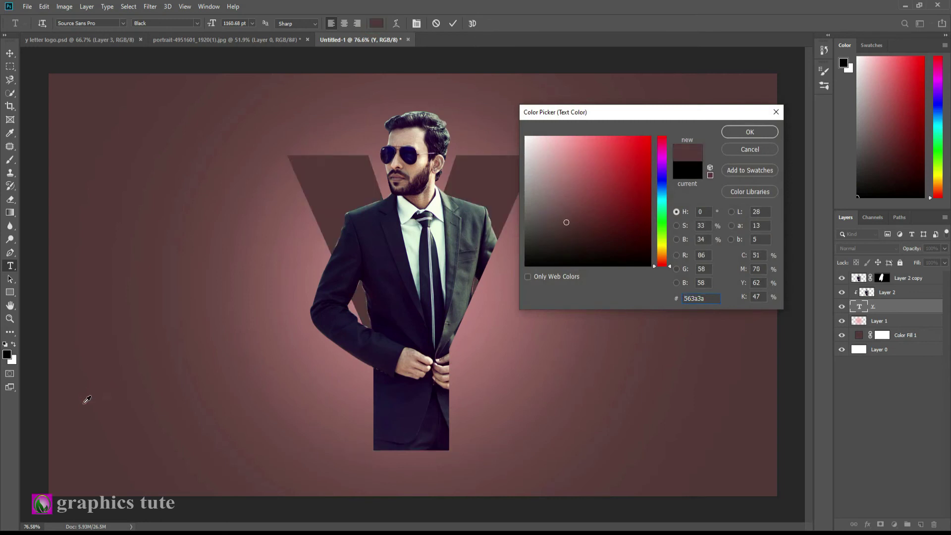
click(277, 280)
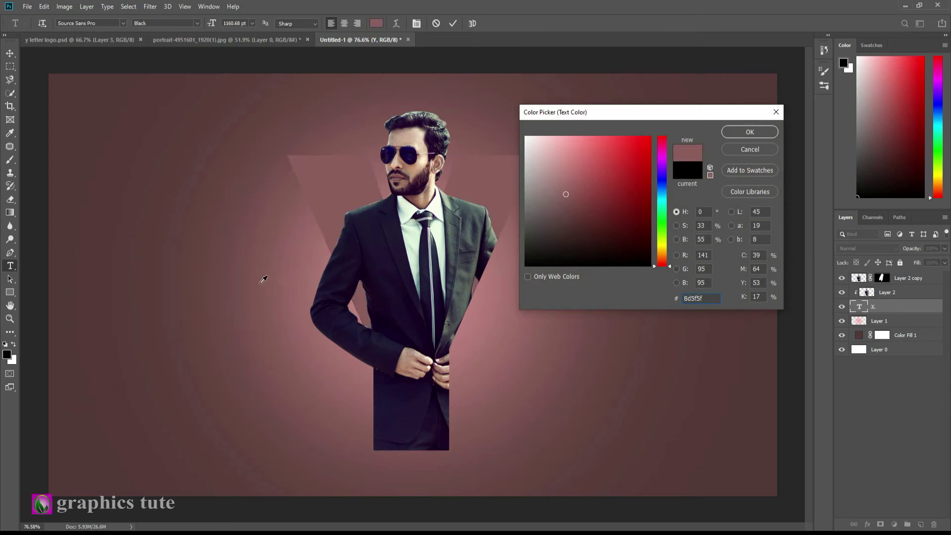
click(240, 310)
drag(558, 191, 553, 172)
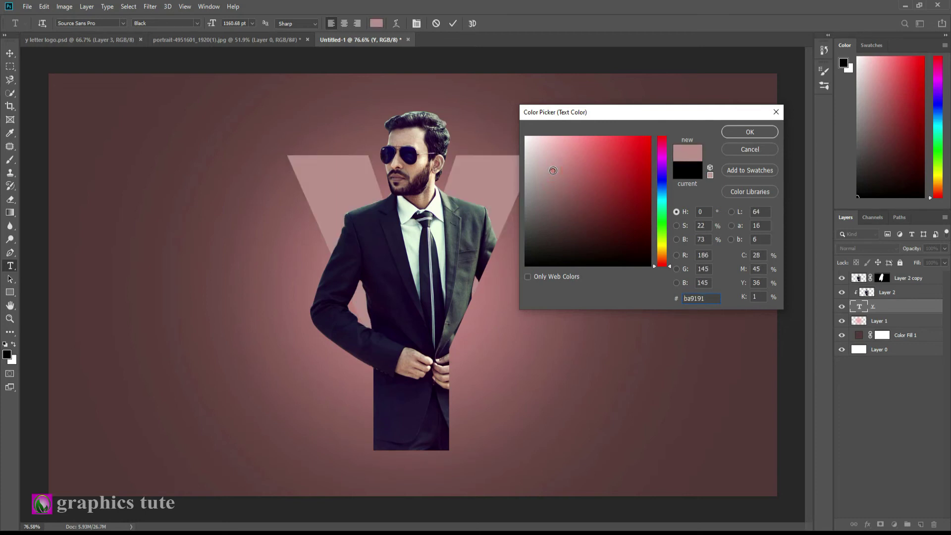
click(554, 168)
click(767, 135)
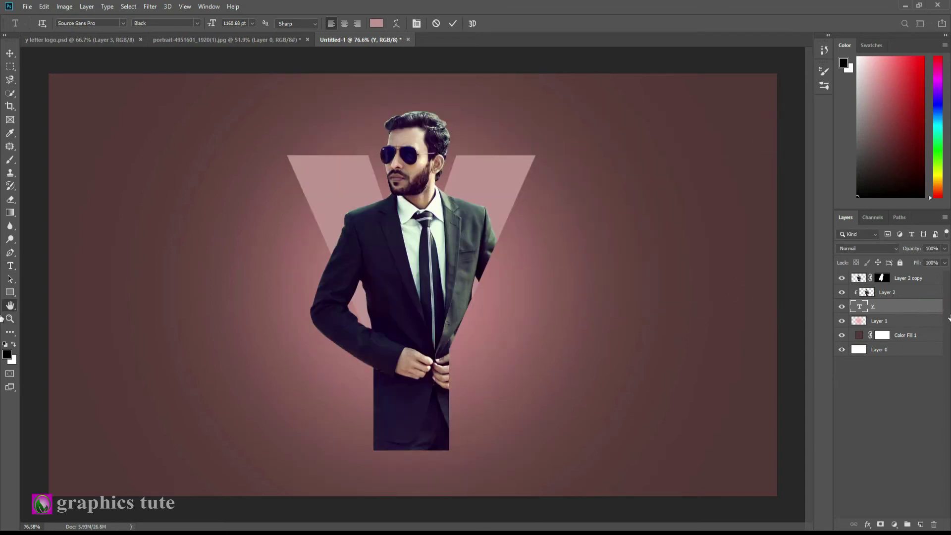
double_click(932, 310)
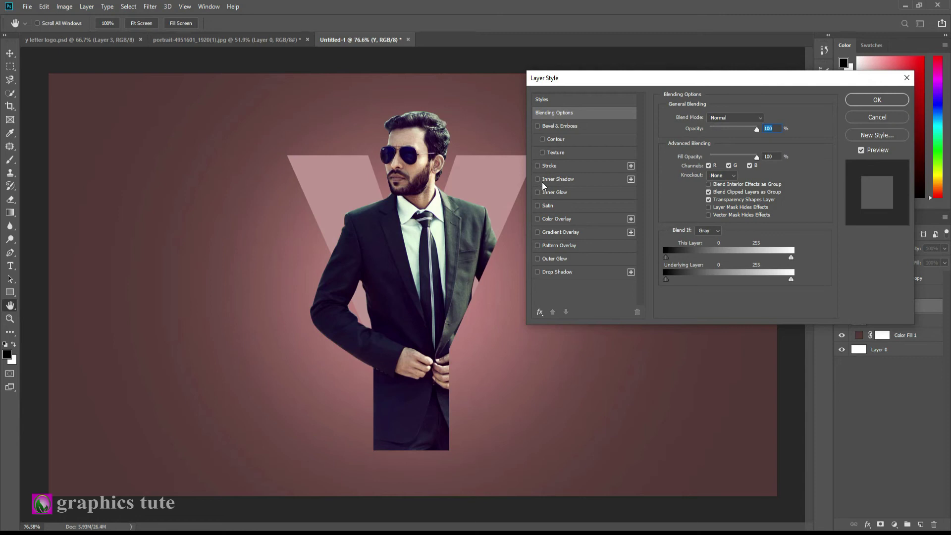
- Give the Y a 6 px white Stroke and a size 32 Drop Shadow
click(549, 166)
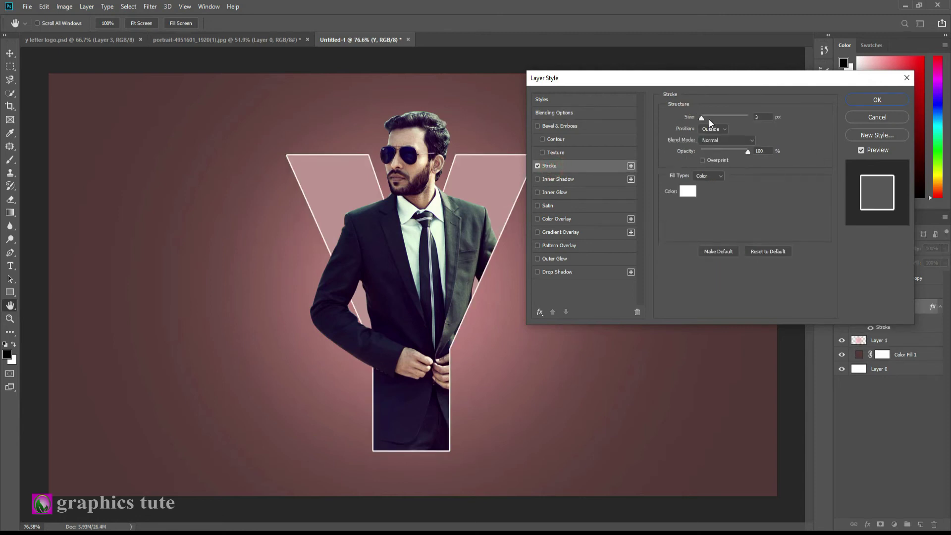
drag(703, 117, 704, 117)
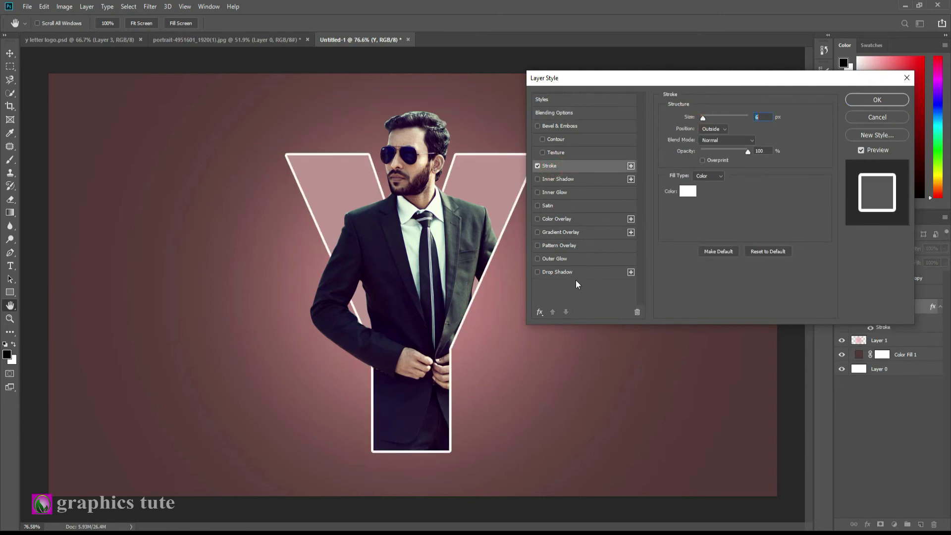
click(558, 272)
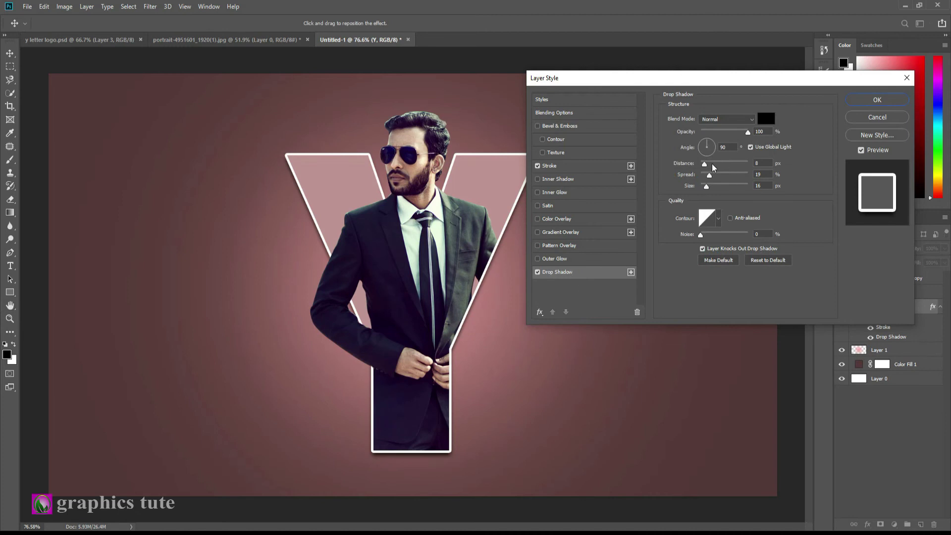
drag(707, 191, 710, 191)
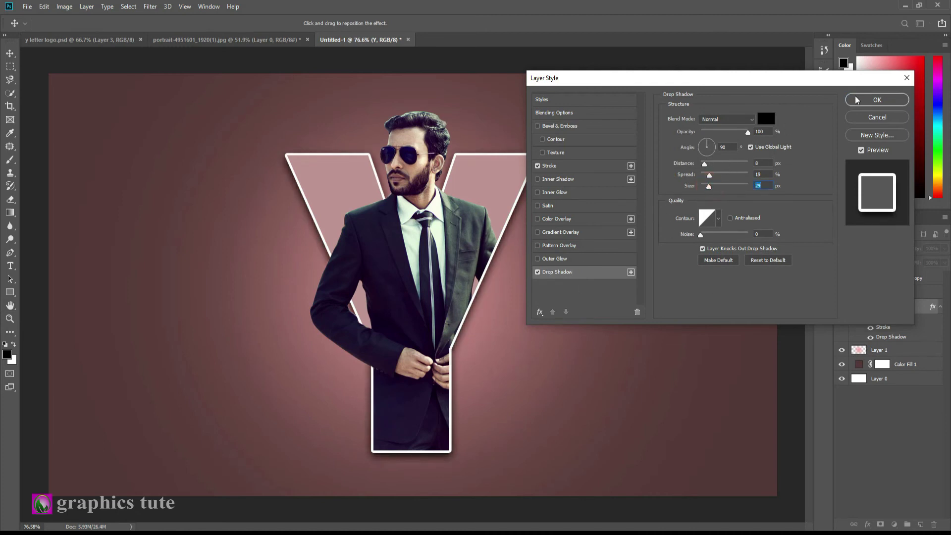
click(900, 101)
key(z)
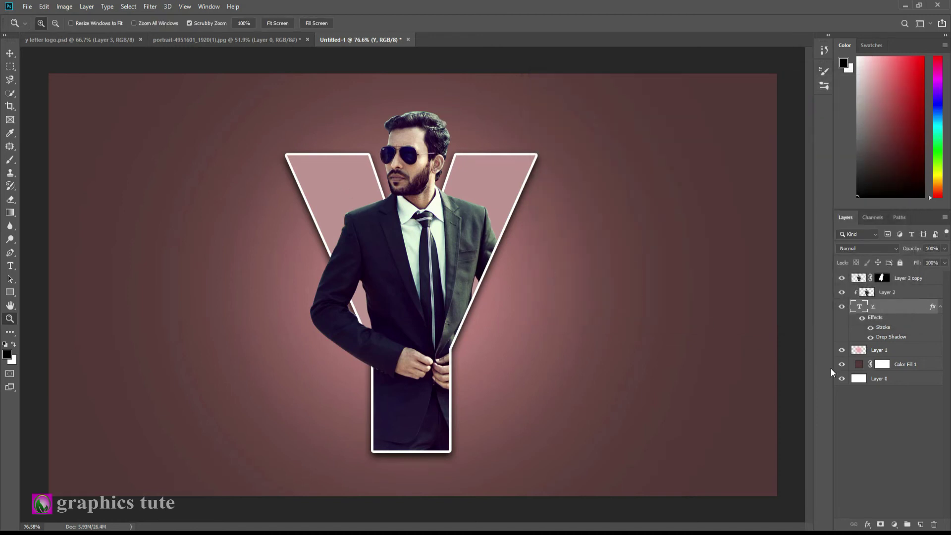
- Darken the Y text colour to maroon #674545
double_click(859, 308)
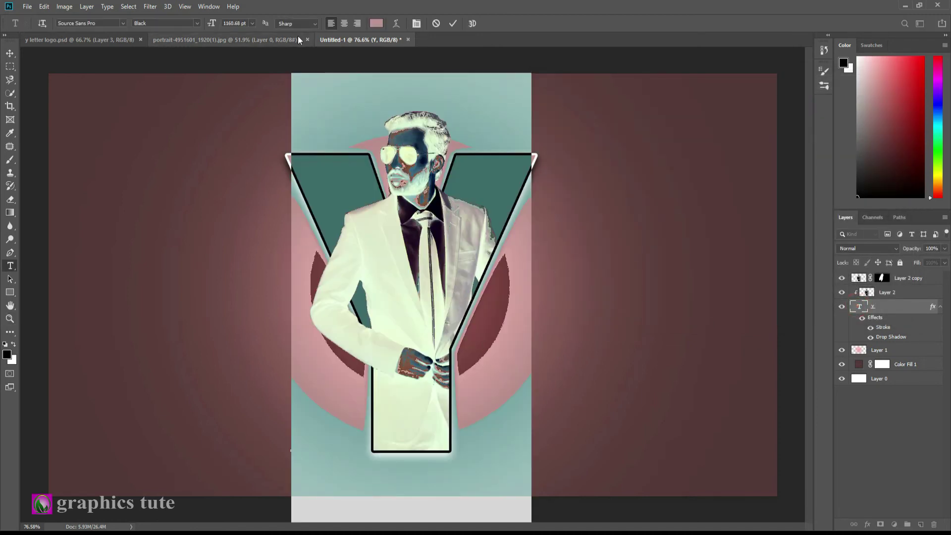
click(377, 23)
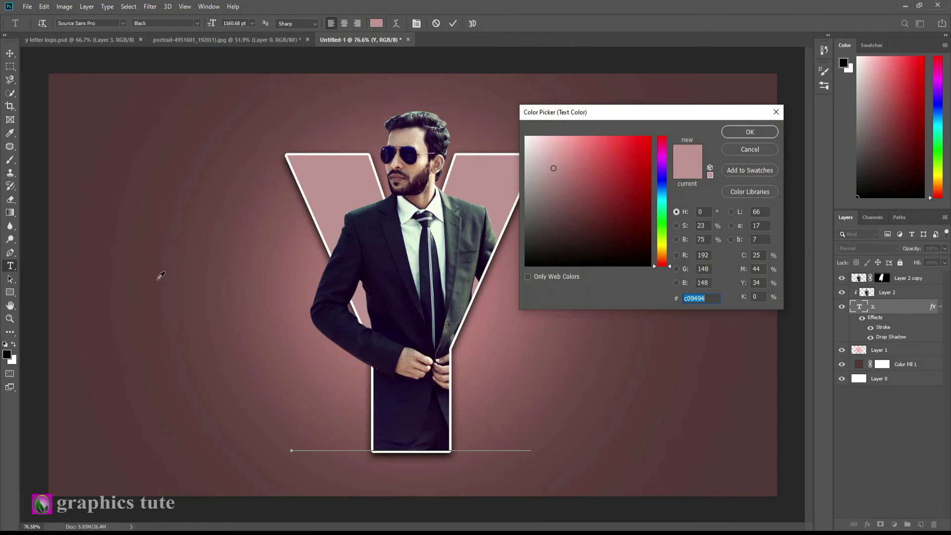
click(207, 255)
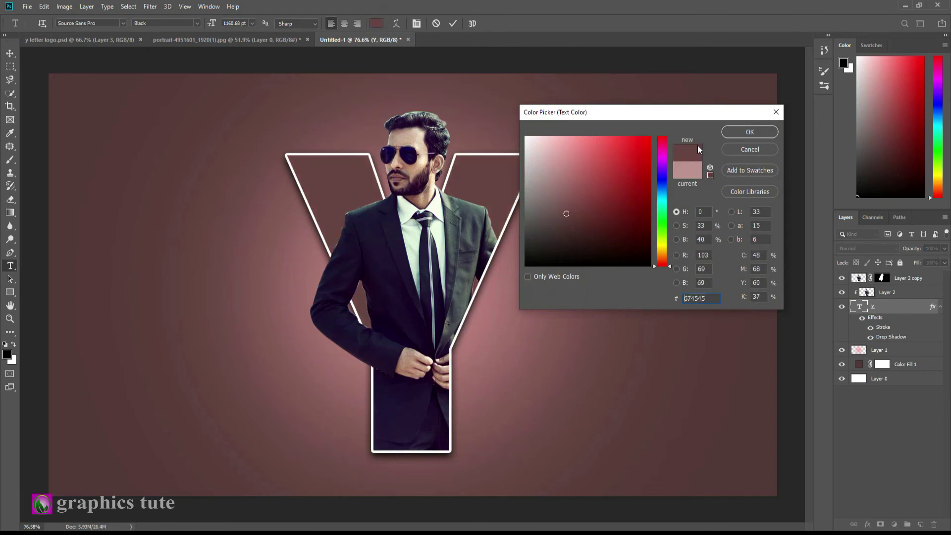
click(741, 132)
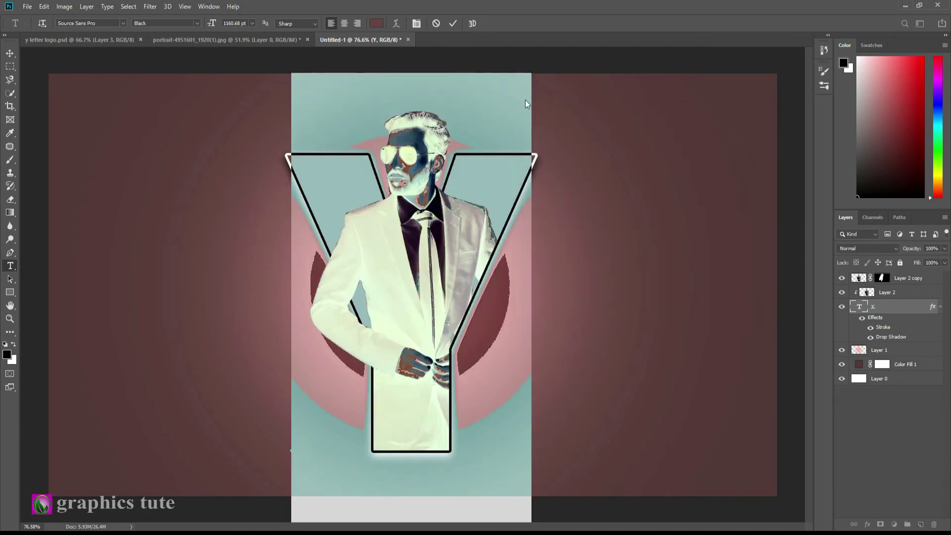
click(452, 26)
key(z)
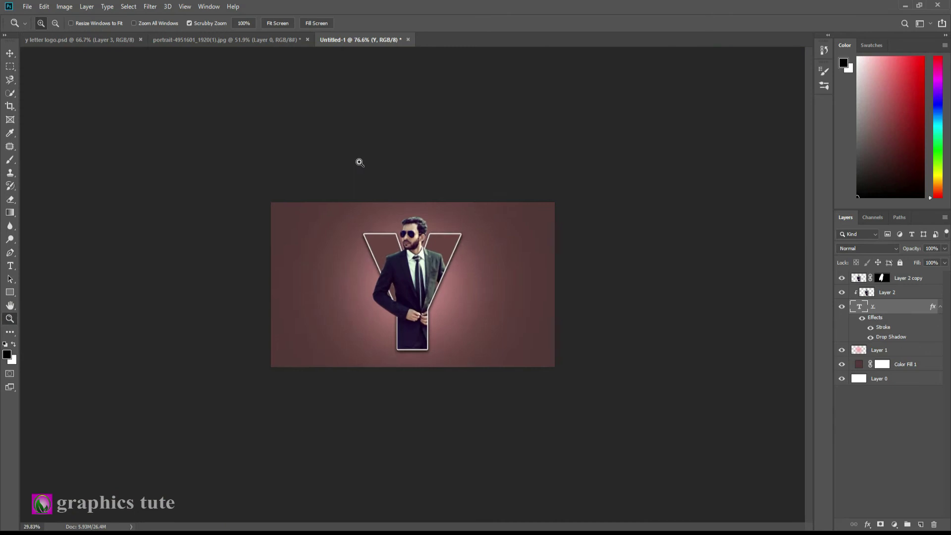
- Stamp all visible layers into a new top Layer 3 with Ctrl+Alt+Shift+E
mouse_move(392, 198)
mouse_down()
mouse_move(396, 167)
mouse_move(382, 155)
mouse_up()
click(916, 279)
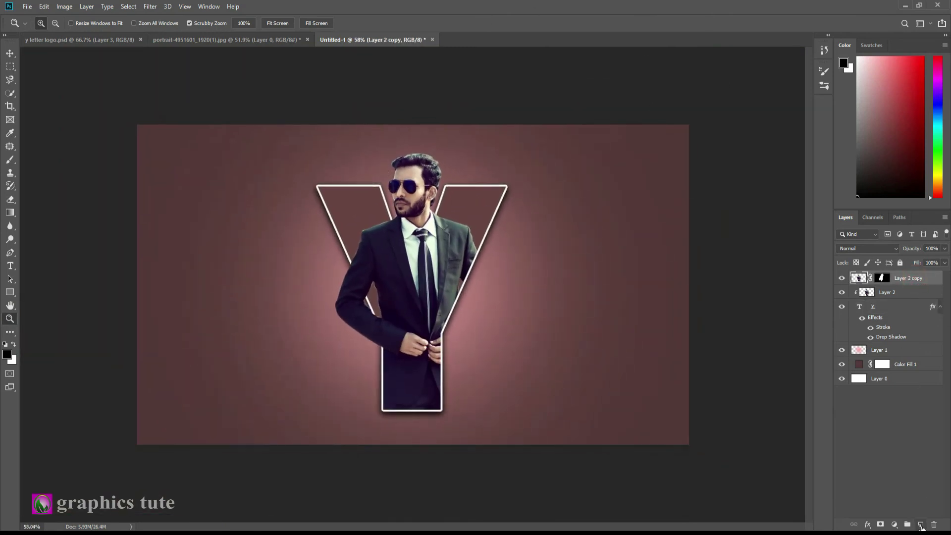
click(921, 525)
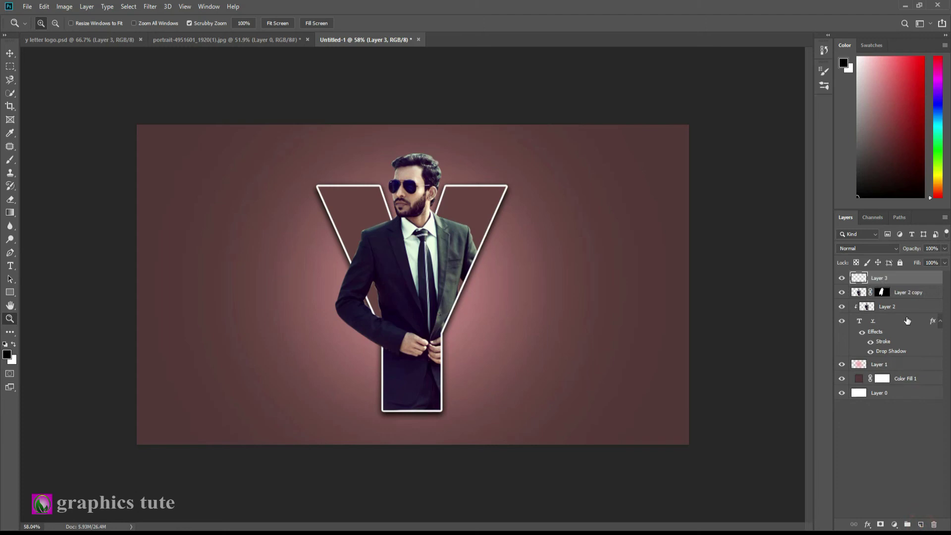
key(ctrl+alt+shift+e)
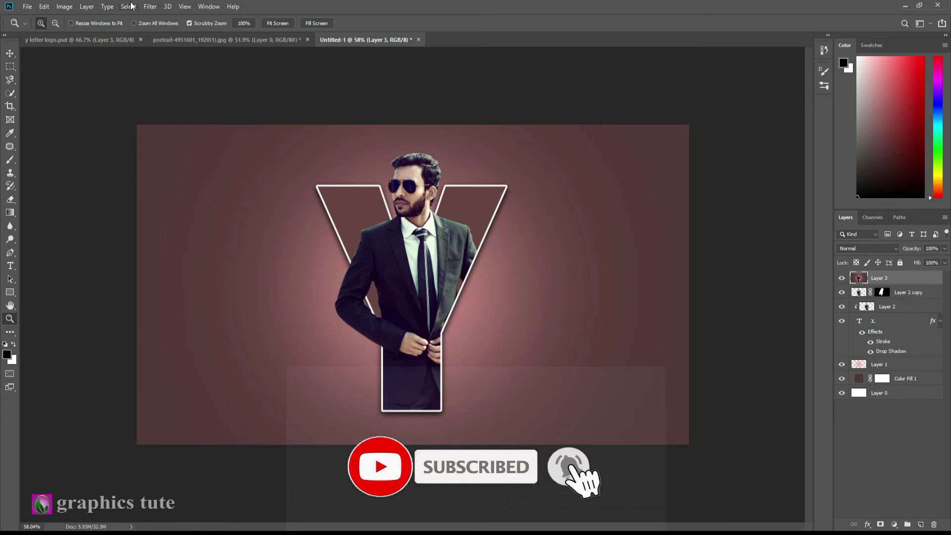
- Sharpen Layer 3 with Unsharp Mask: Amount 42, Radius 2.4, Threshold 9
click(144, 6)
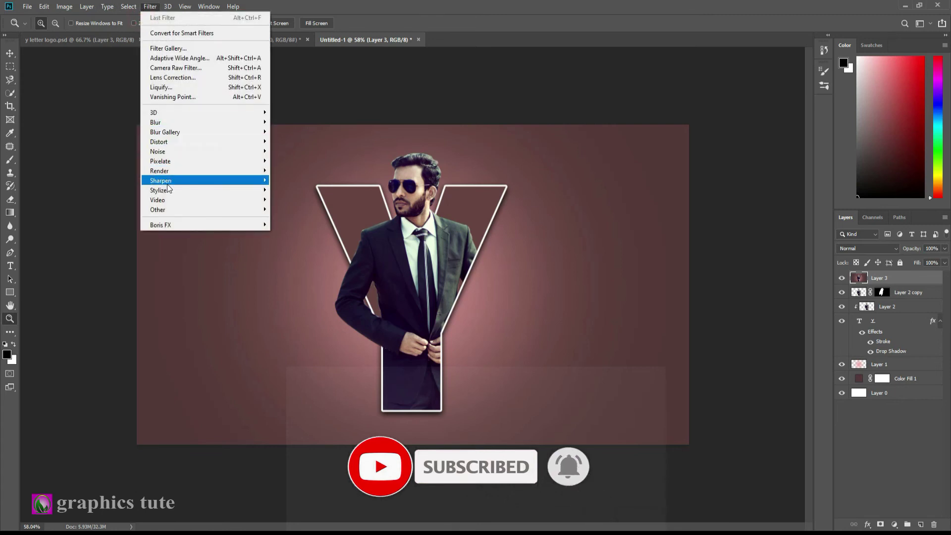
mouse_move(160, 180)
click(297, 229)
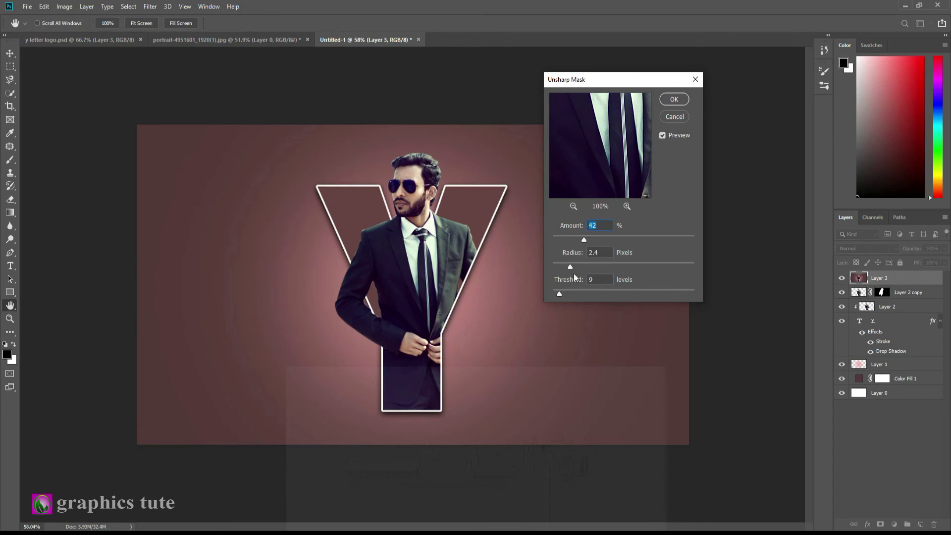
click(678, 101)
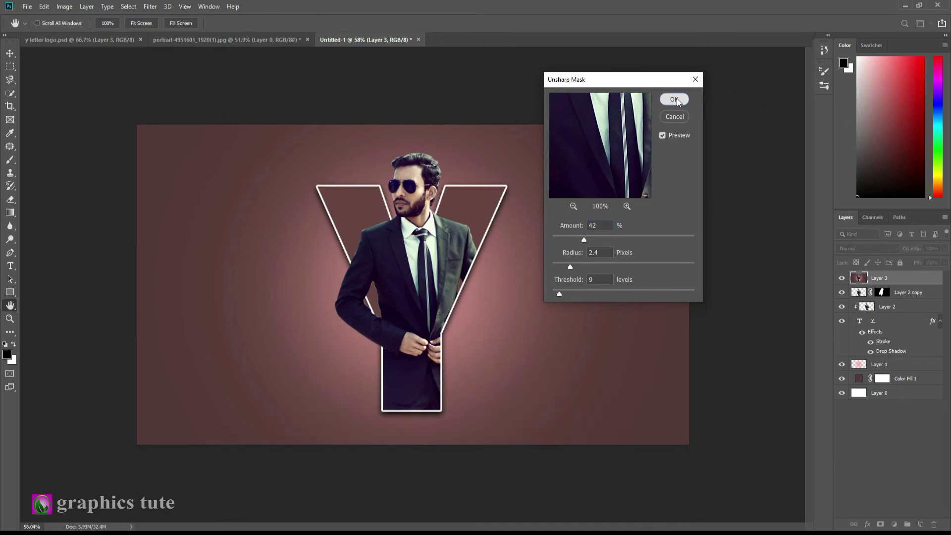
drag(427, 225, 436, 225)
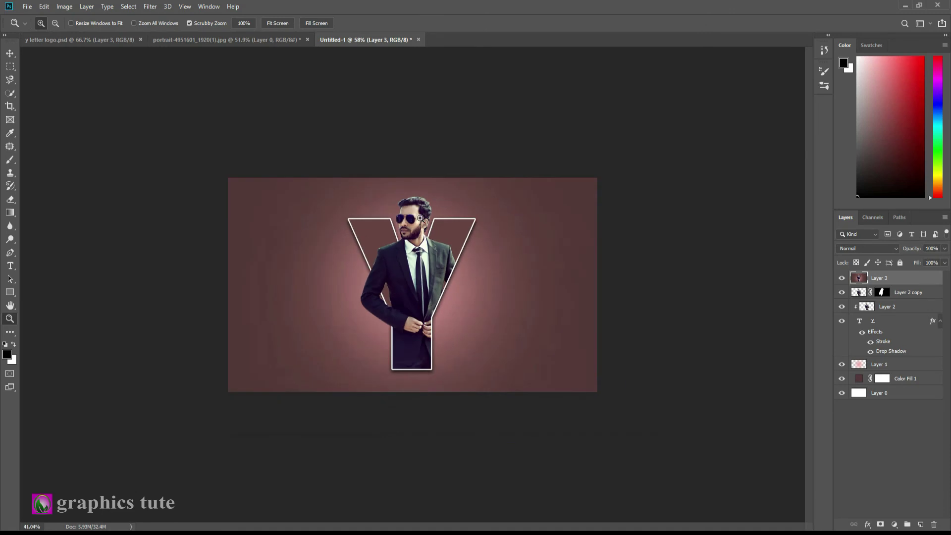
- Copy the 'letter Portrait' and dashed-line layers from y letter logo.psd into Untitled-1 at 87.58% scale
click(79, 39)
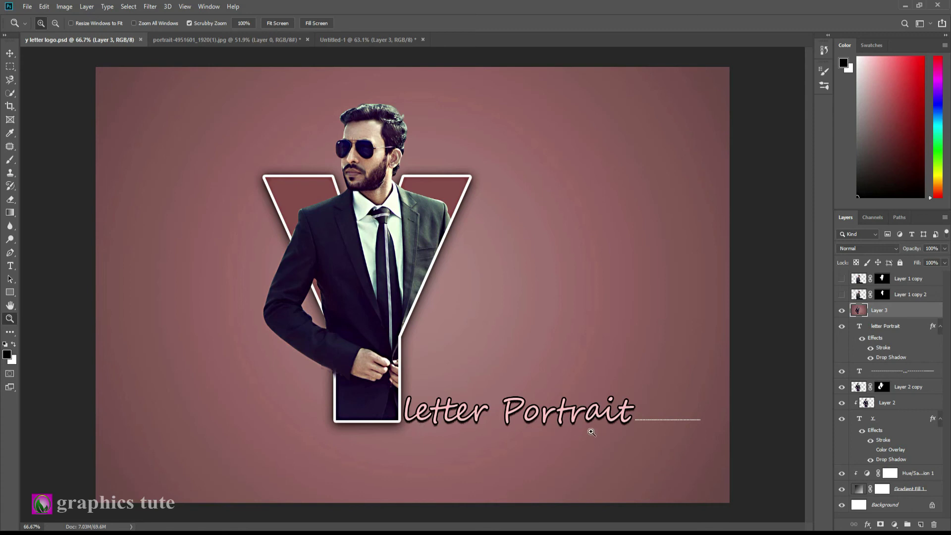
click(10, 53)
click(884, 326)
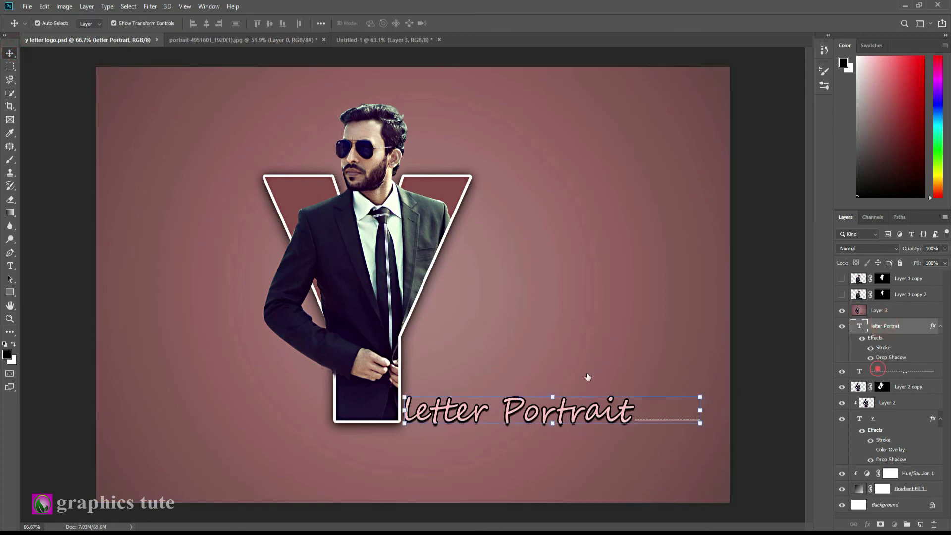
shift+click(886, 371)
drag(532, 412, 586, 338)
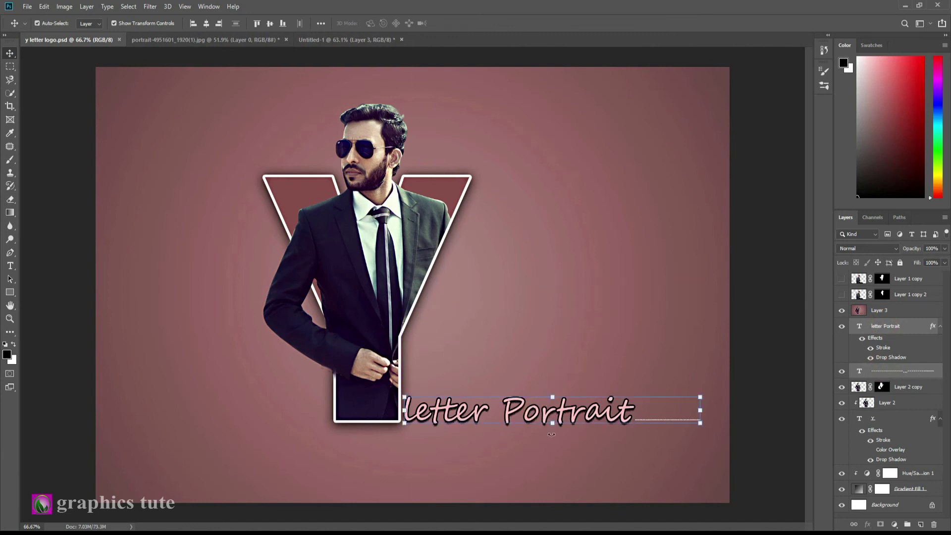
drag(510, 421, 523, 448)
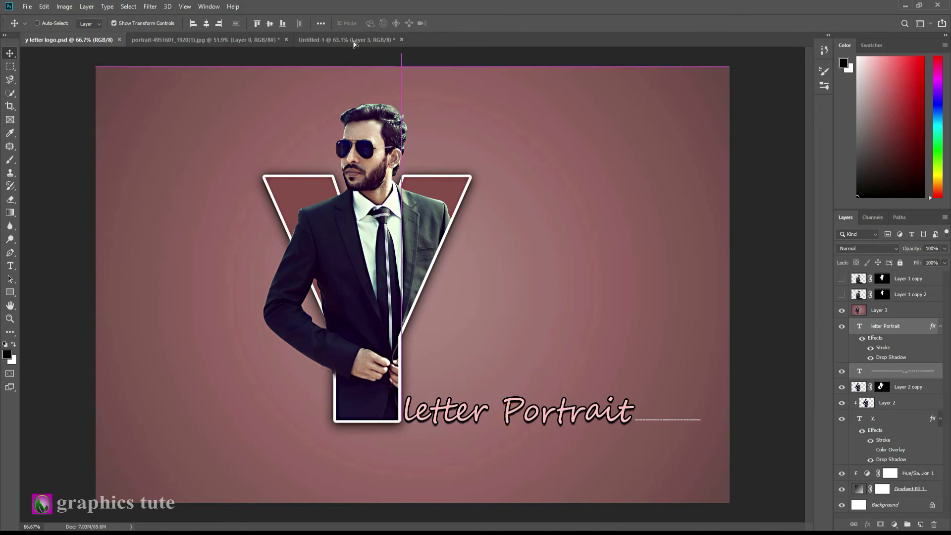
mouse_move(524, 449)
mouse_down()
mouse_move(695, 410)
mouse_move(699, 390)
mouse_up()
drag(603, 415, 614, 416)
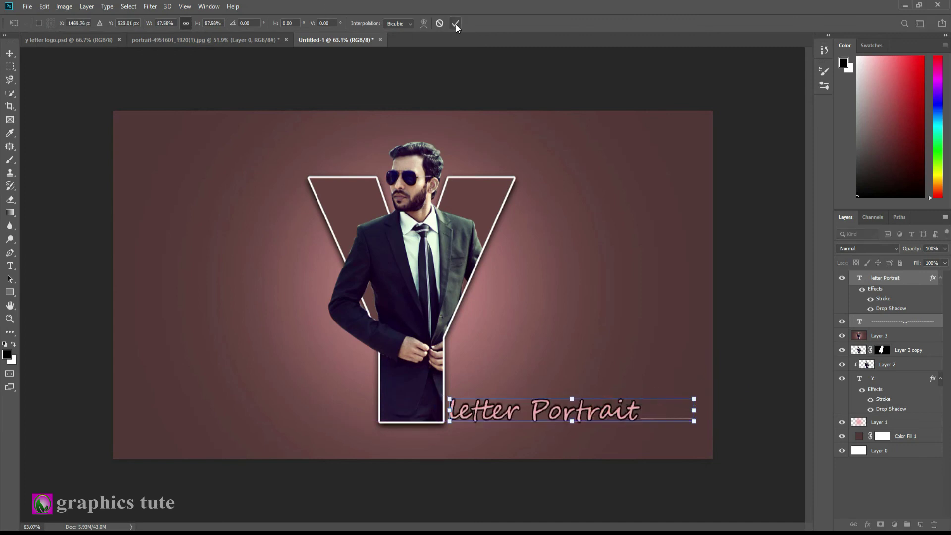
click(455, 24)
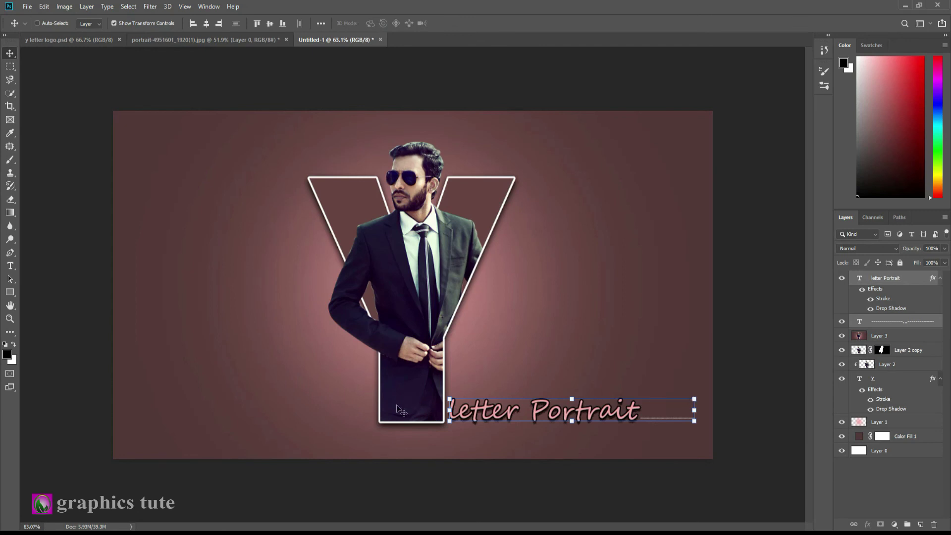
click(9, 320)
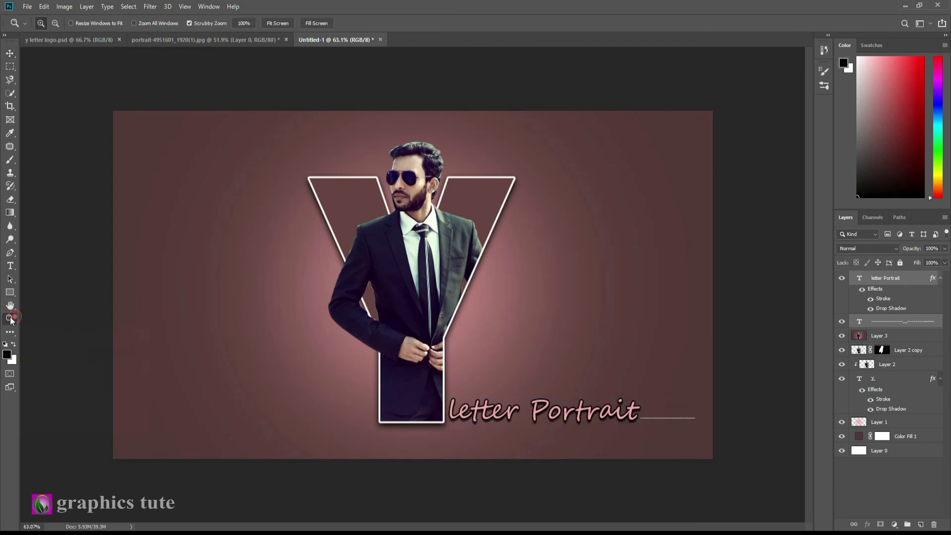